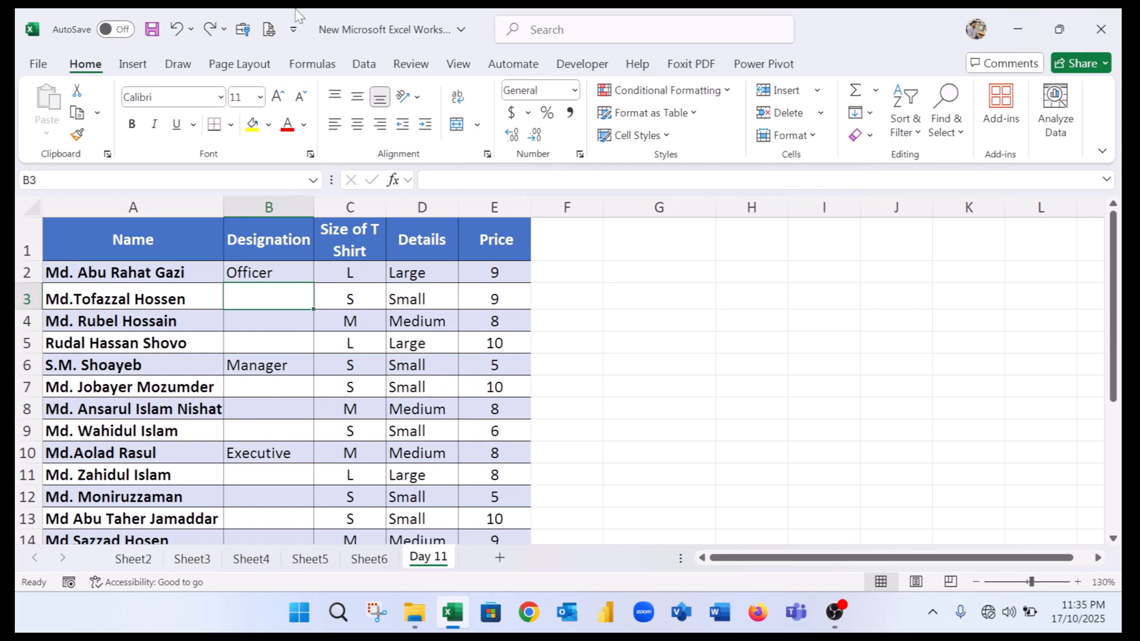
left_click(955, 133)
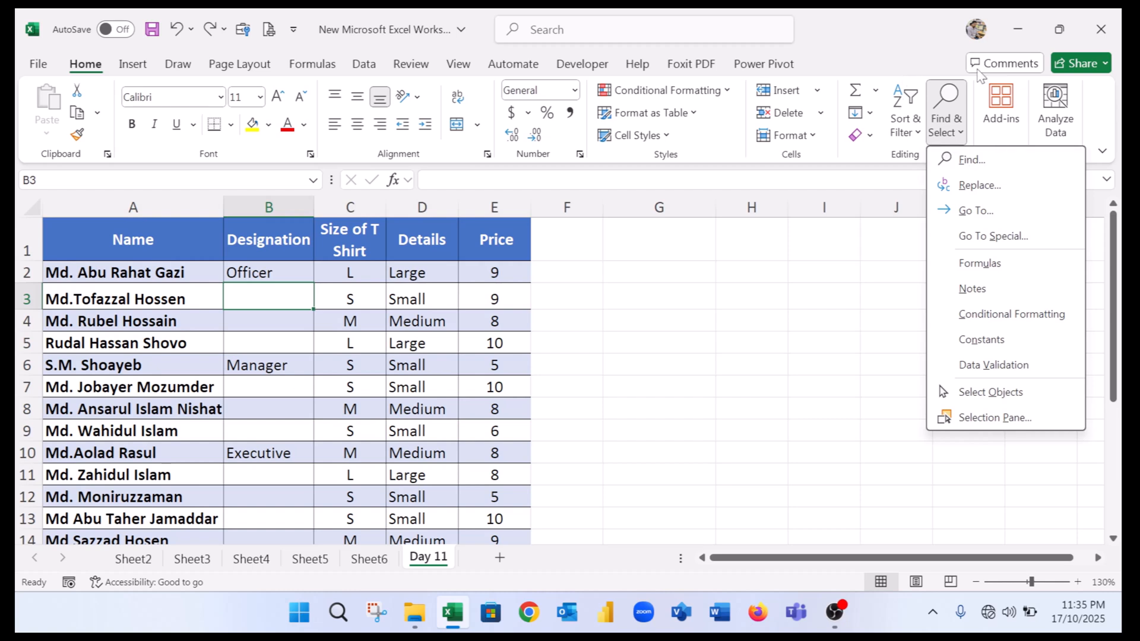
left_click(981, 240)
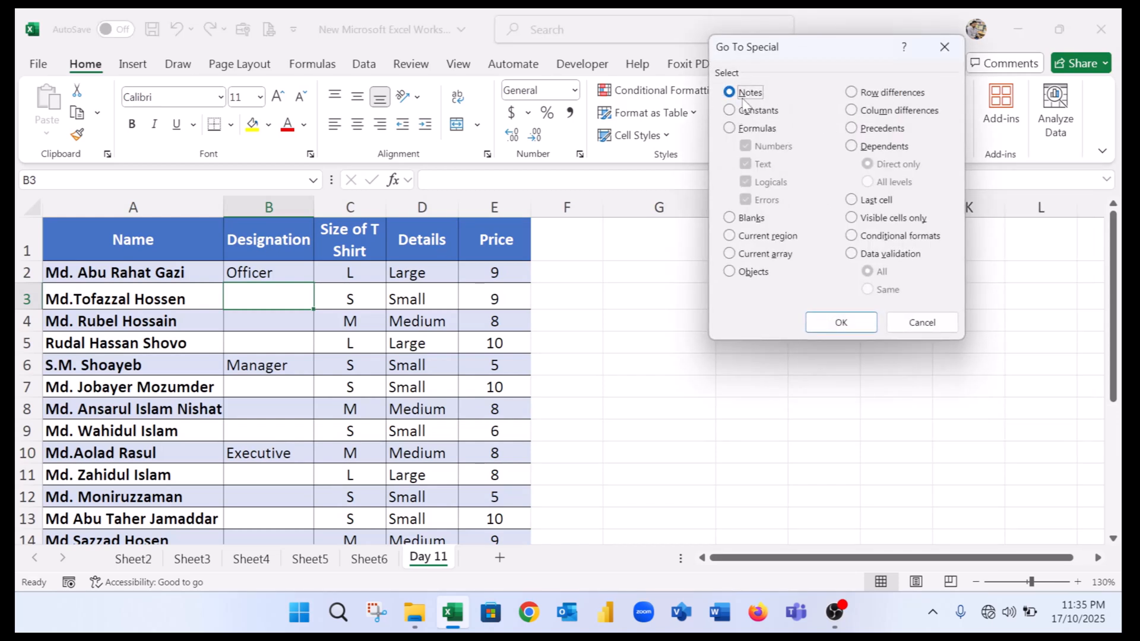
left_click(944, 46)
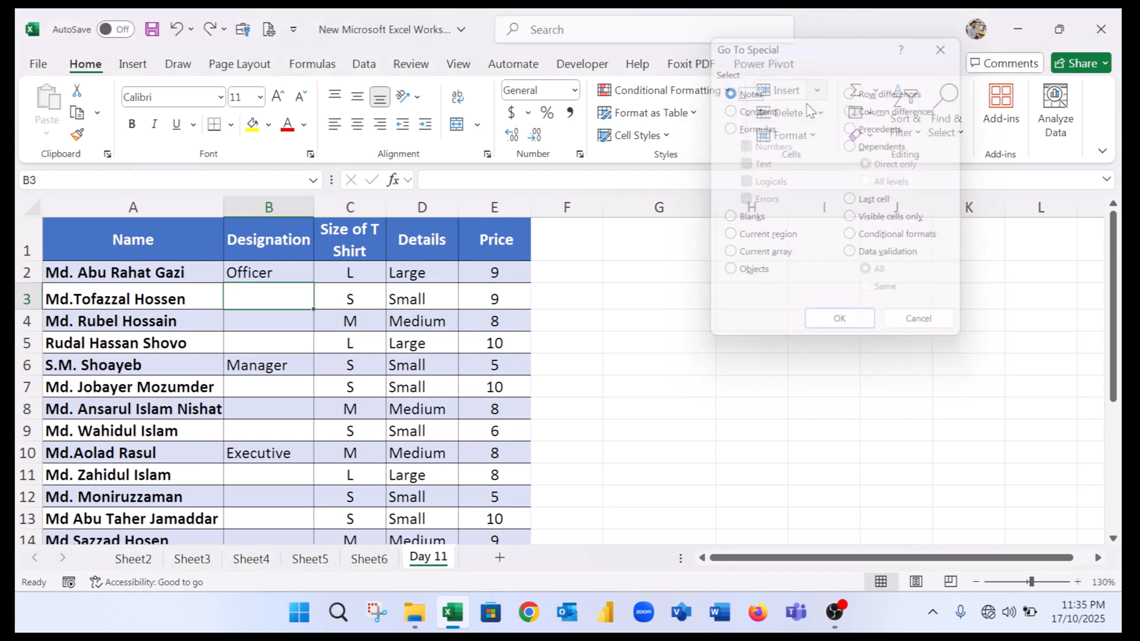
Add a note reading 'Day 11' to the Medium cell in row 4 of the Details column.
left_click_drag(139, 235, 491, 474)
scroll(491, 383, "up", 3)
left_click(389, 298)
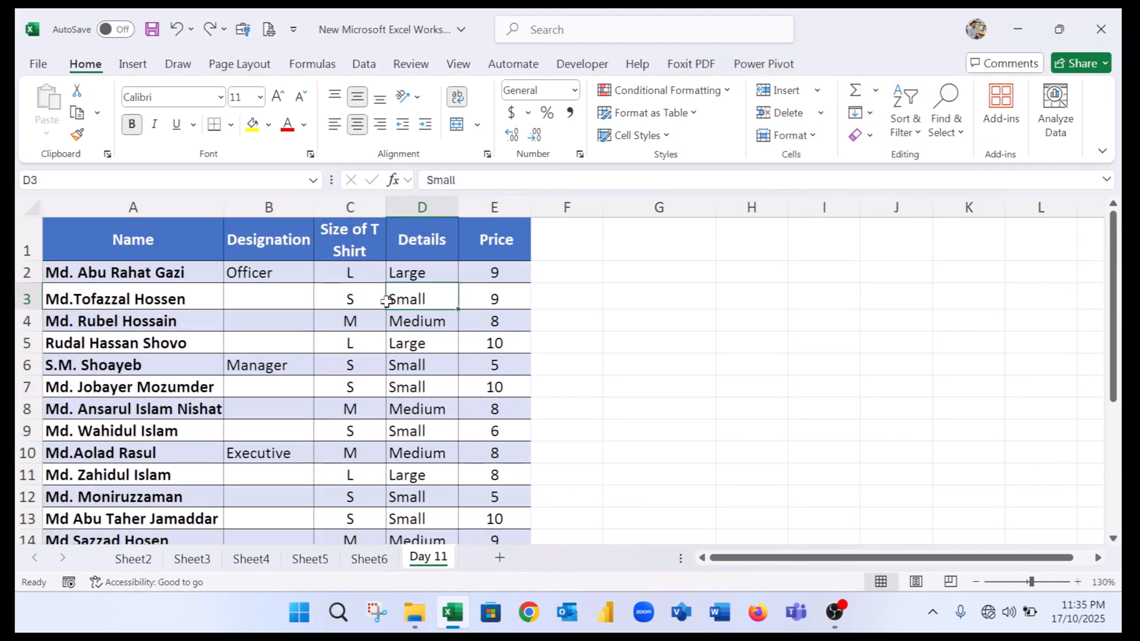
left_click(422, 322)
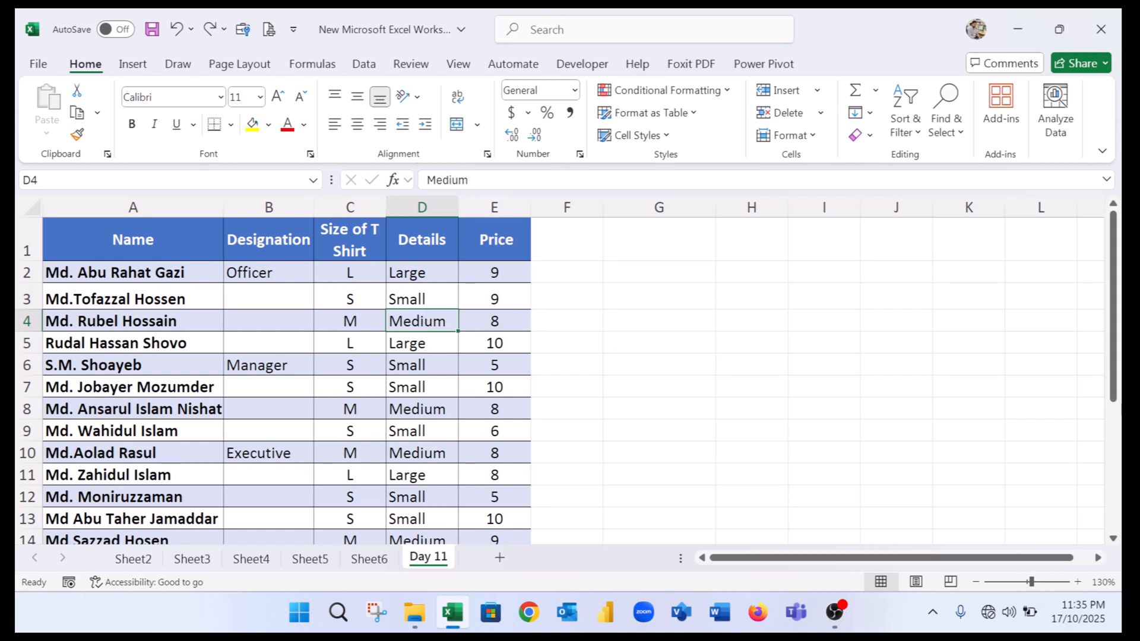
left_click(412, 67)
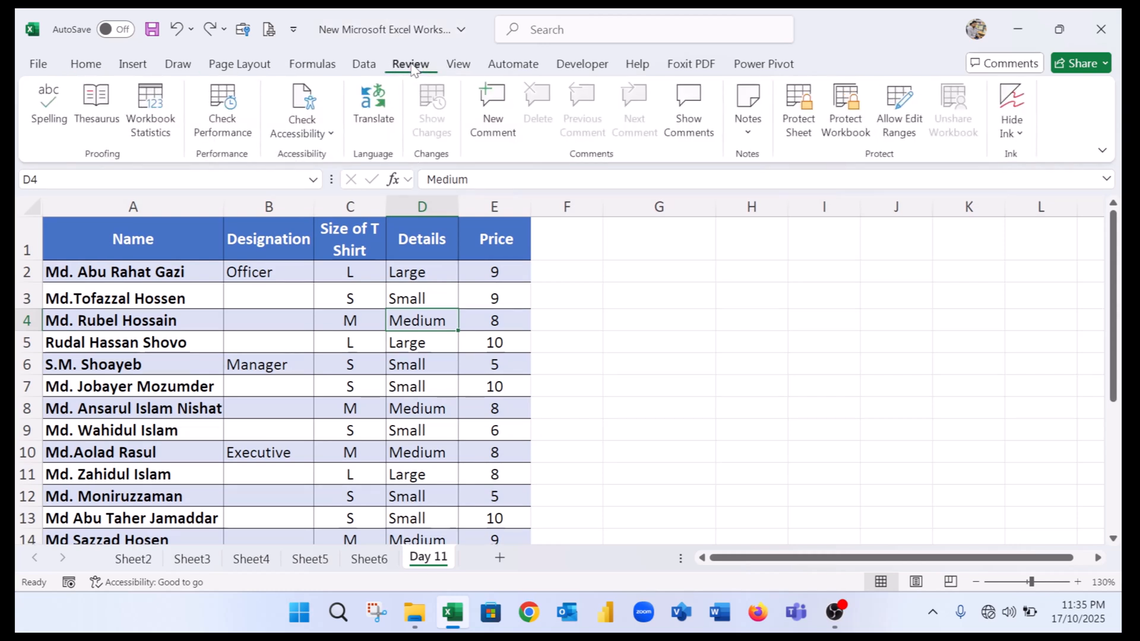
left_click(747, 132)
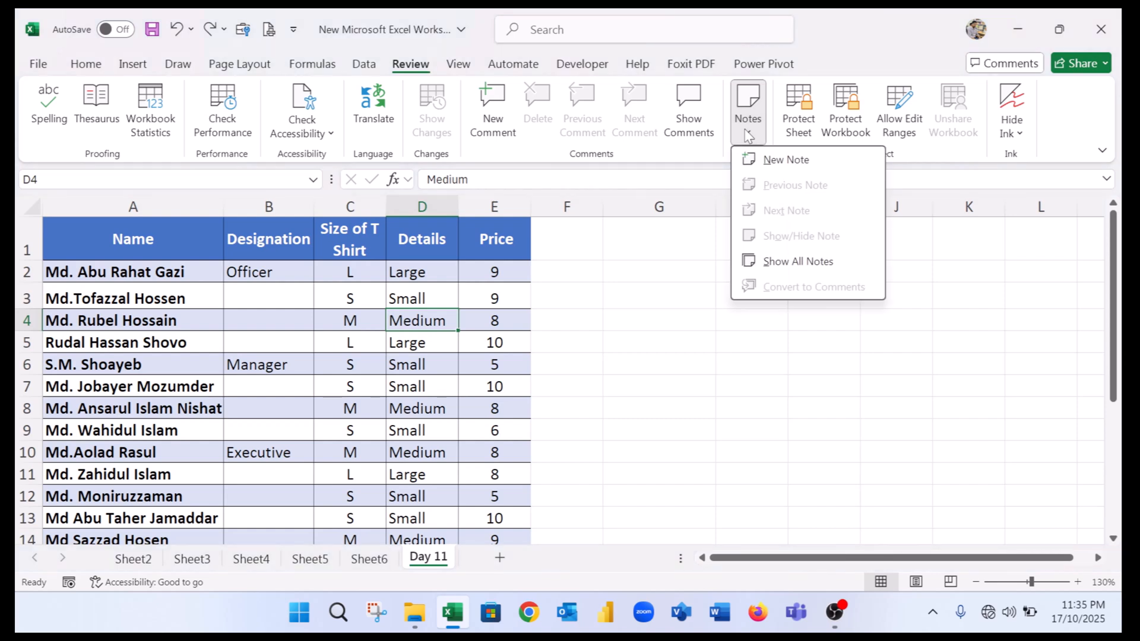
left_click(780, 161)
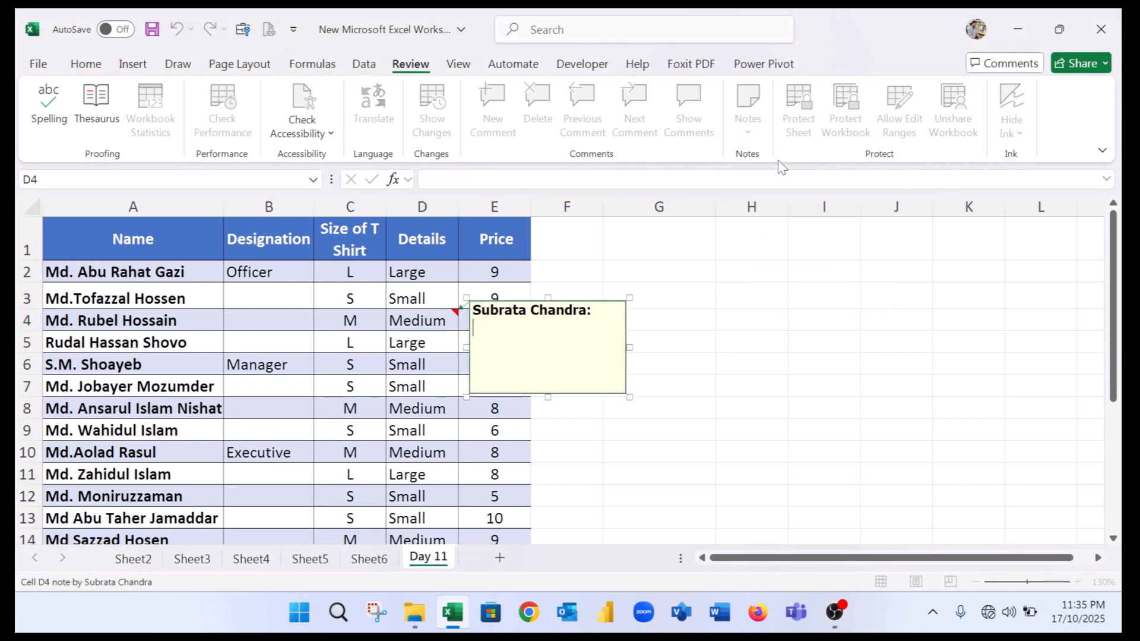
key("ctrl+a")
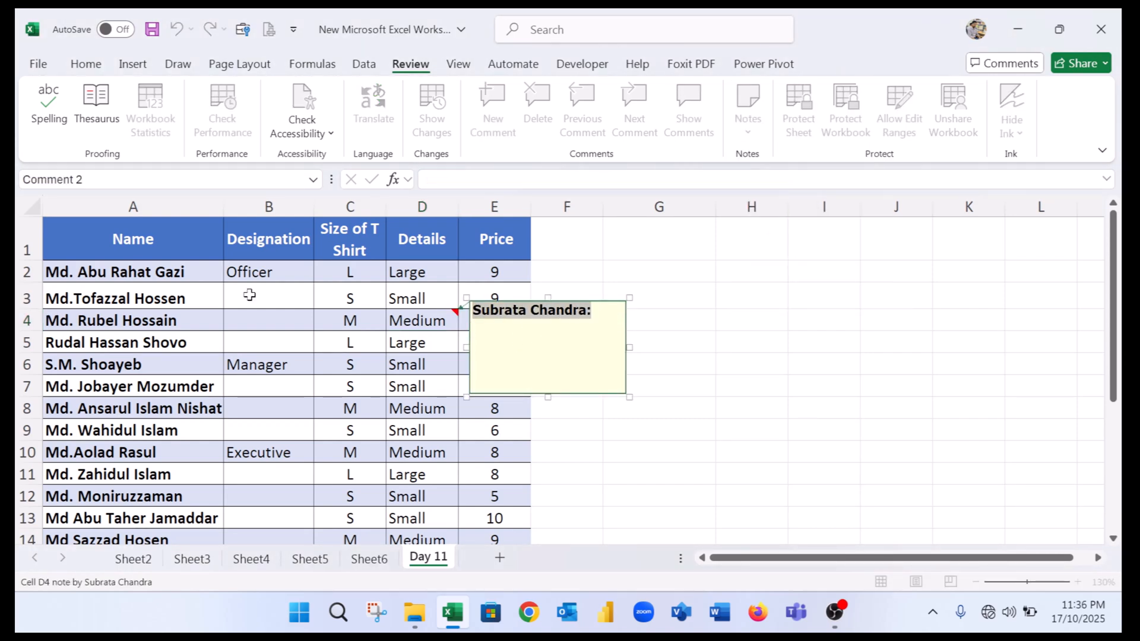
key("BackSpace")
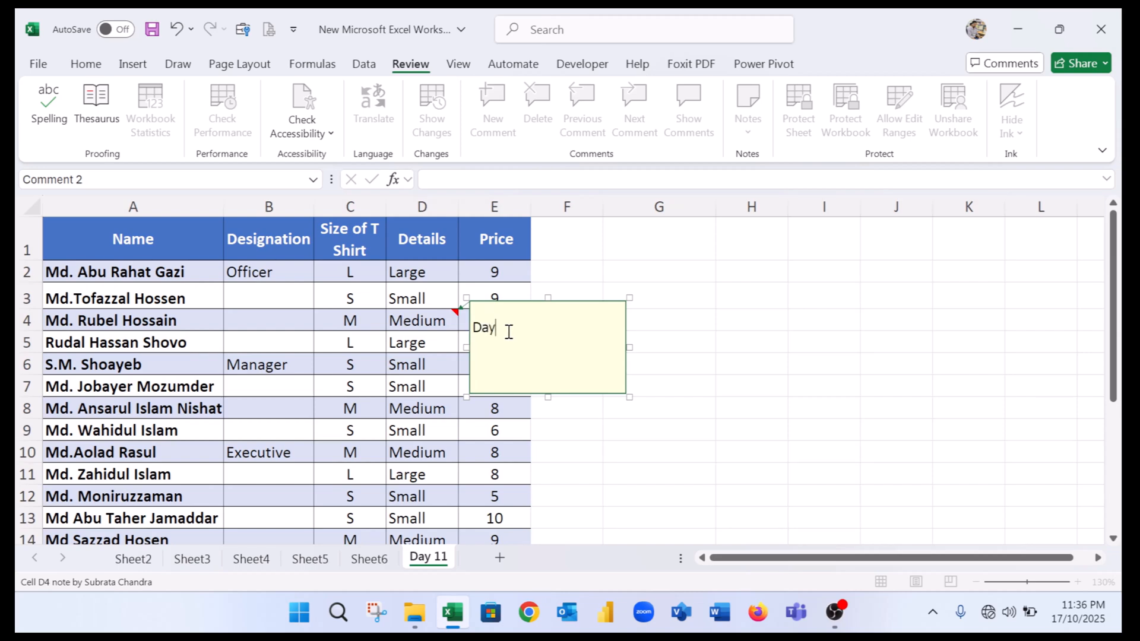
left_click(470, 453)
Add a note reading 'SMART EXCE' to the Medium cell in row 10 of the Details column.
left_click(414, 446)
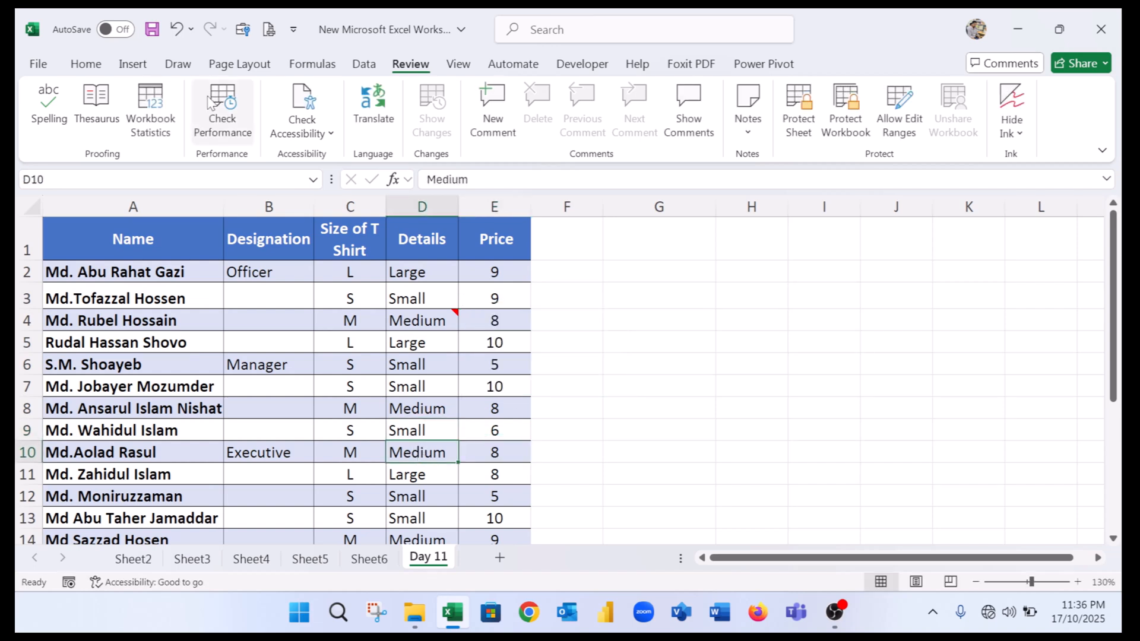
left_click(757, 130)
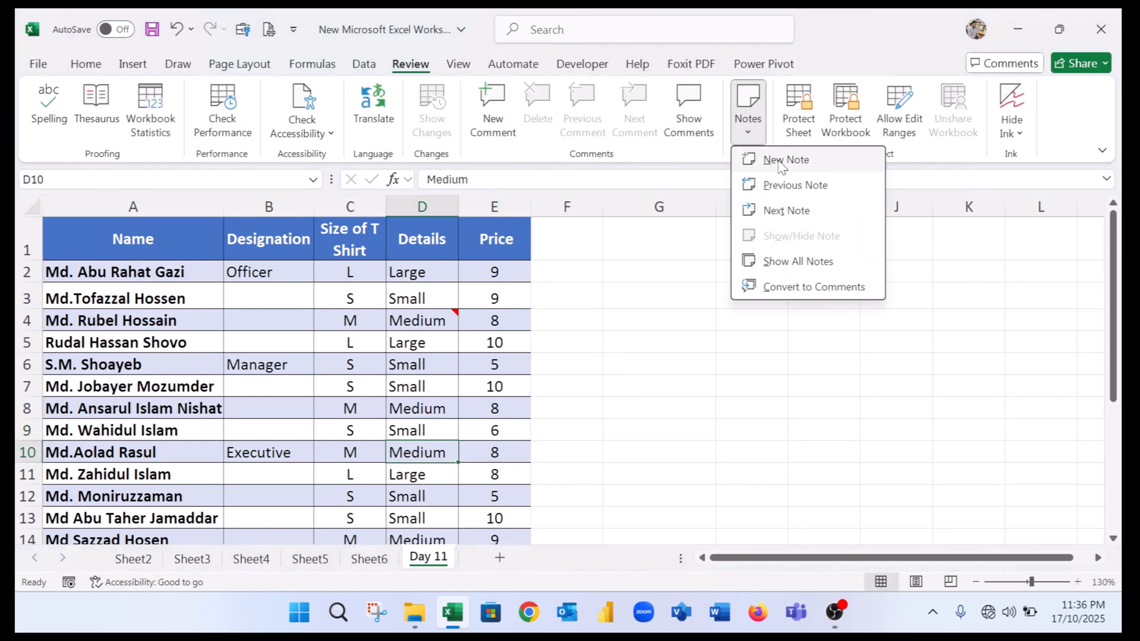
left_click(796, 159)
left_click_drag(593, 442, 436, 430)
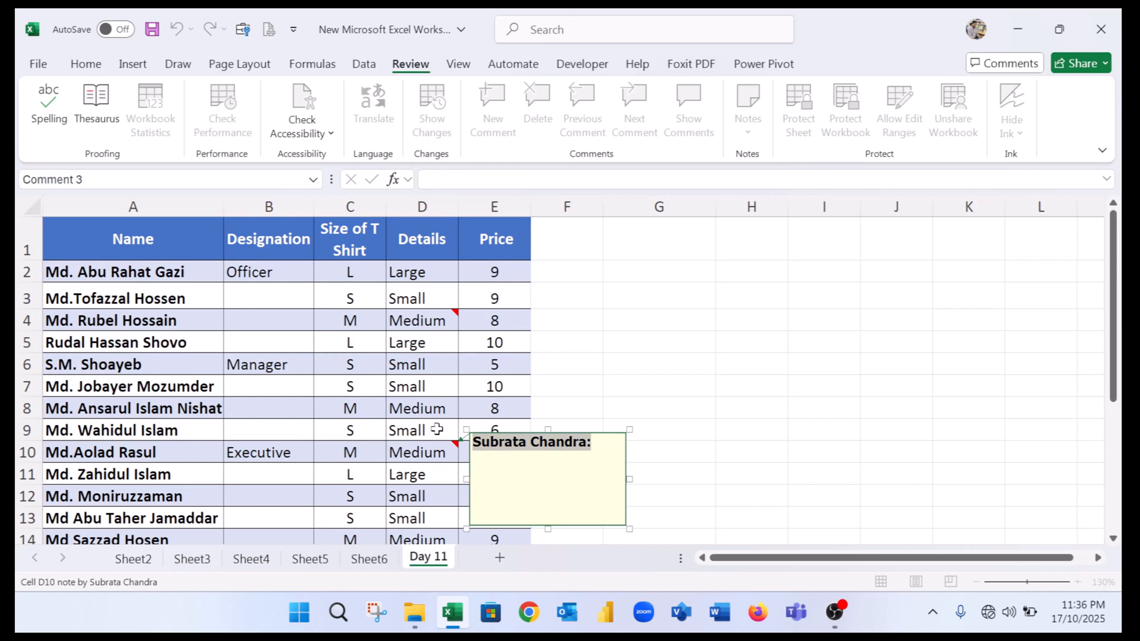
key("BackSpace")
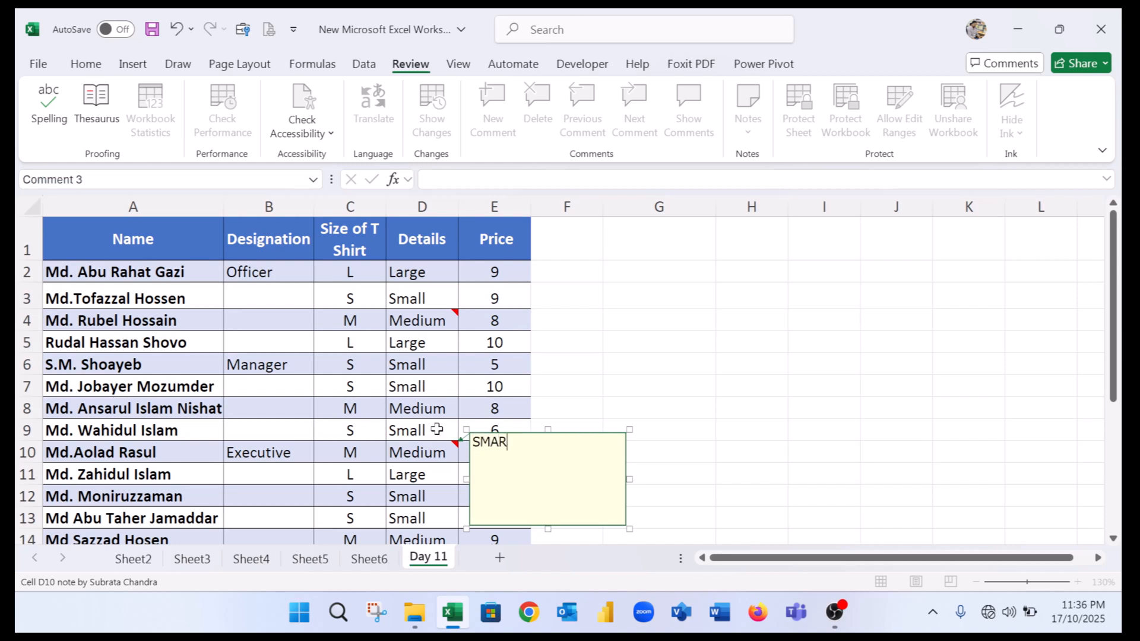
type("SMART EXCEL")
left_click(629, 319)
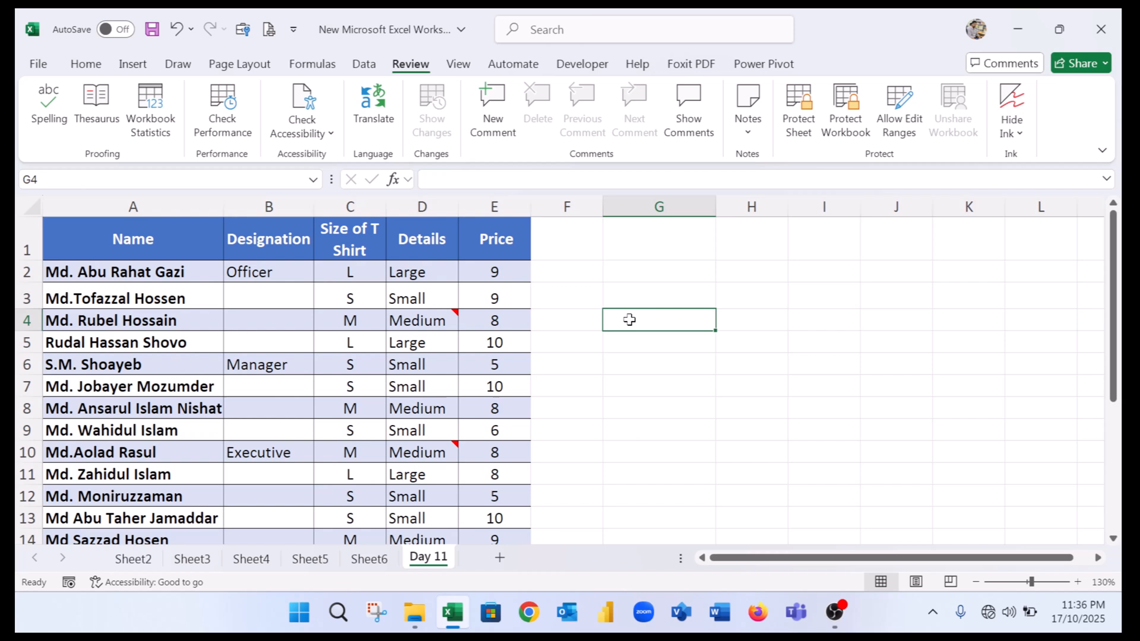
Select all cells containing notes using Go To Special with Notes chosen.
left_click(433, 447)
left_click(427, 322)
left_click(439, 472)
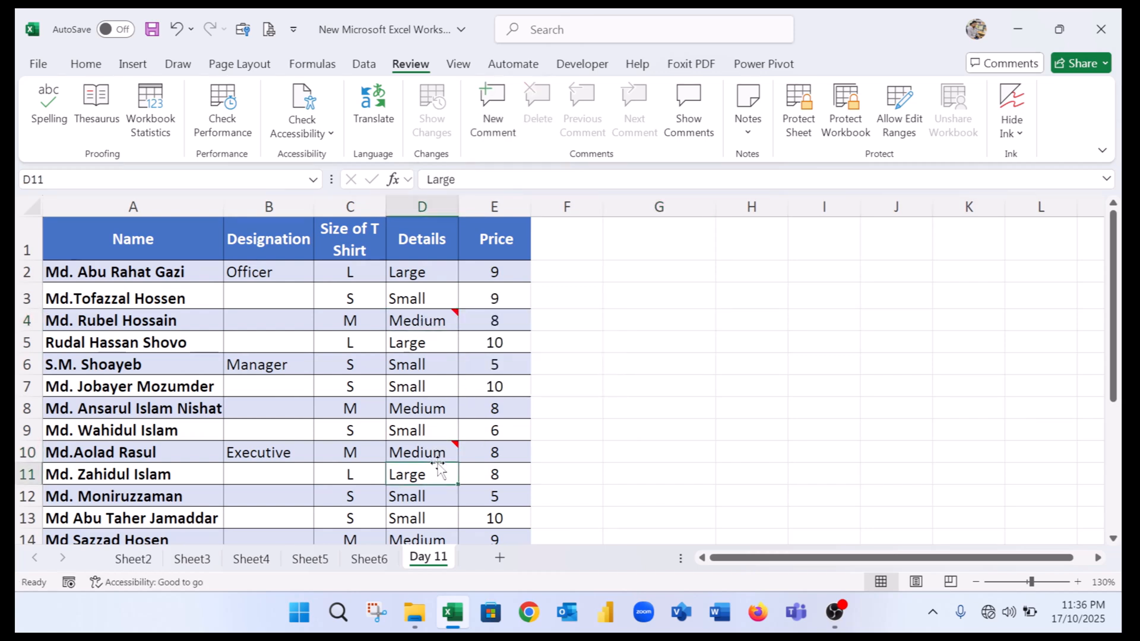
left_click(431, 339)
left_click(427, 274)
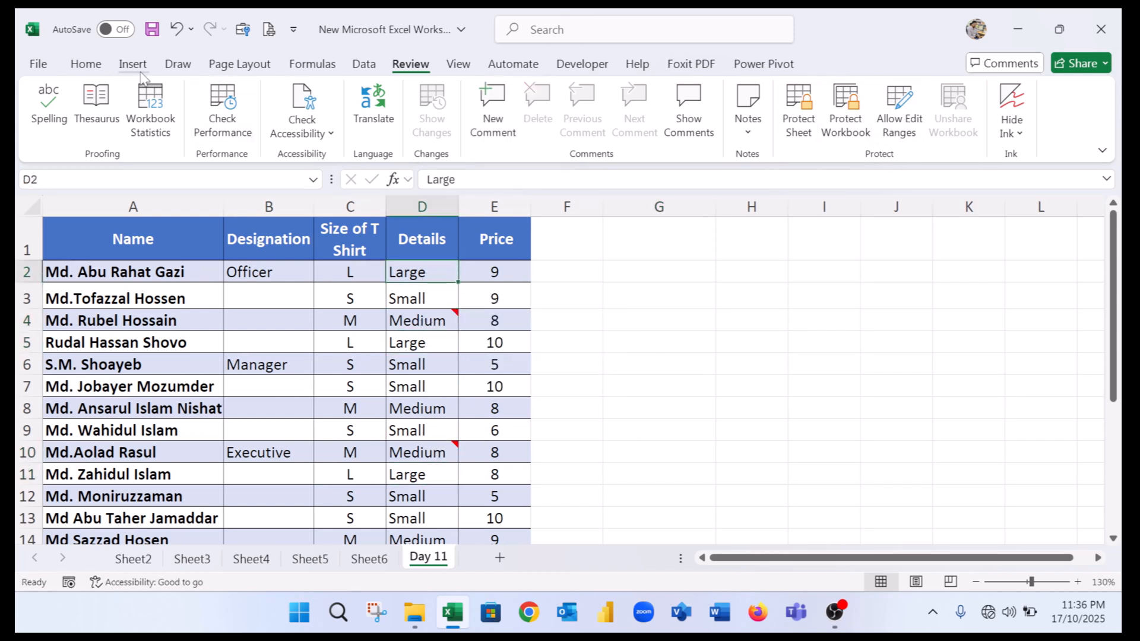
left_click(95, 67)
left_click(946, 125)
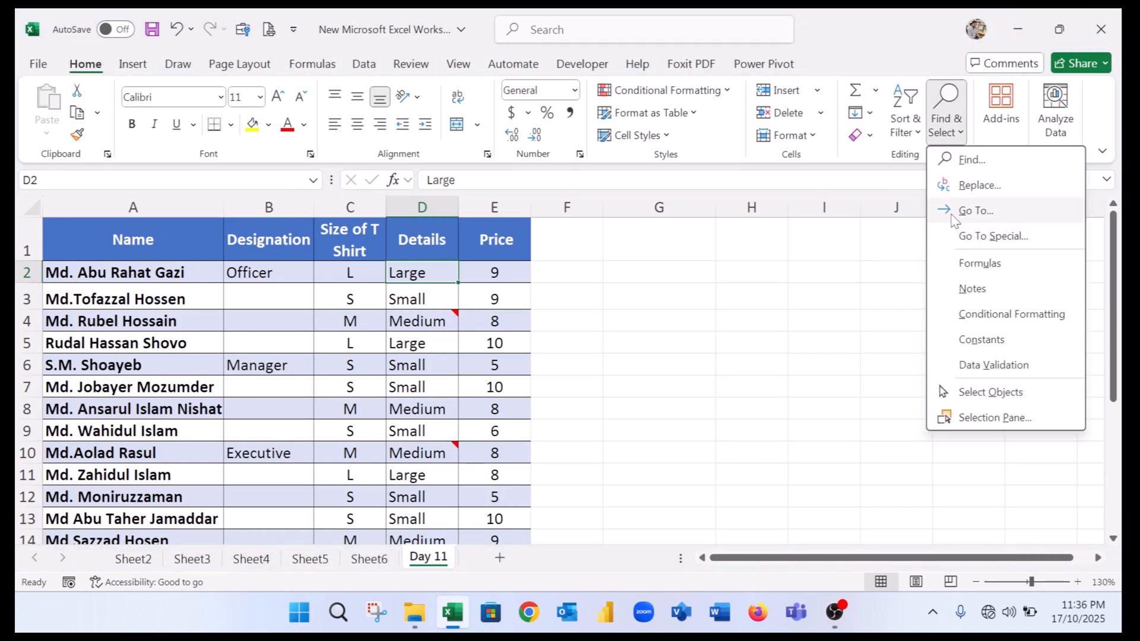
left_click(986, 237)
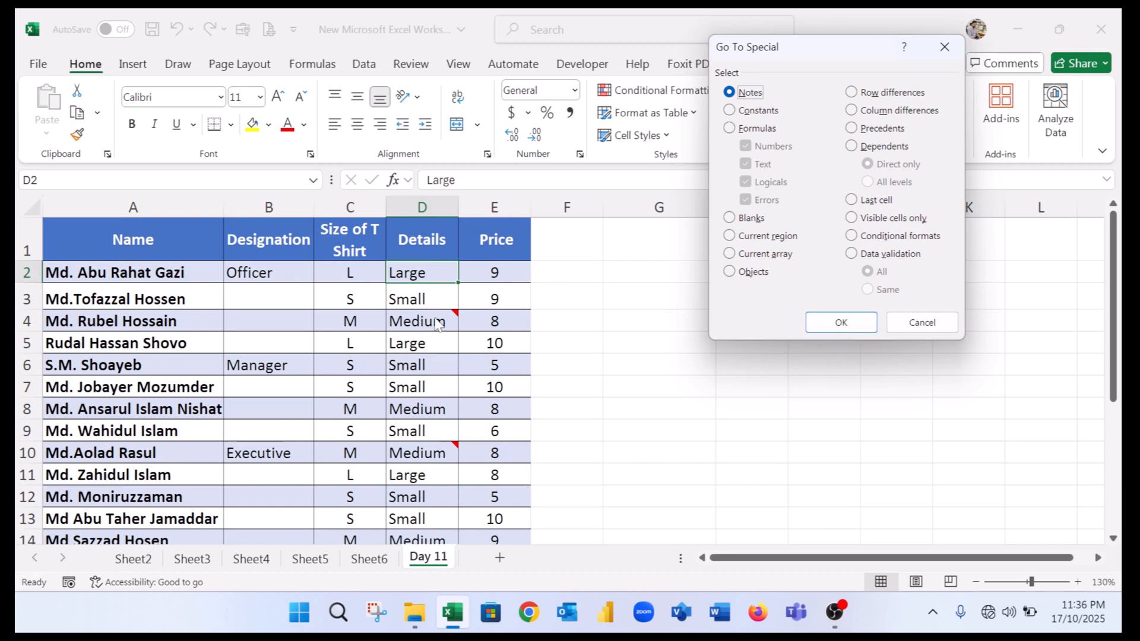
left_click(840, 322)
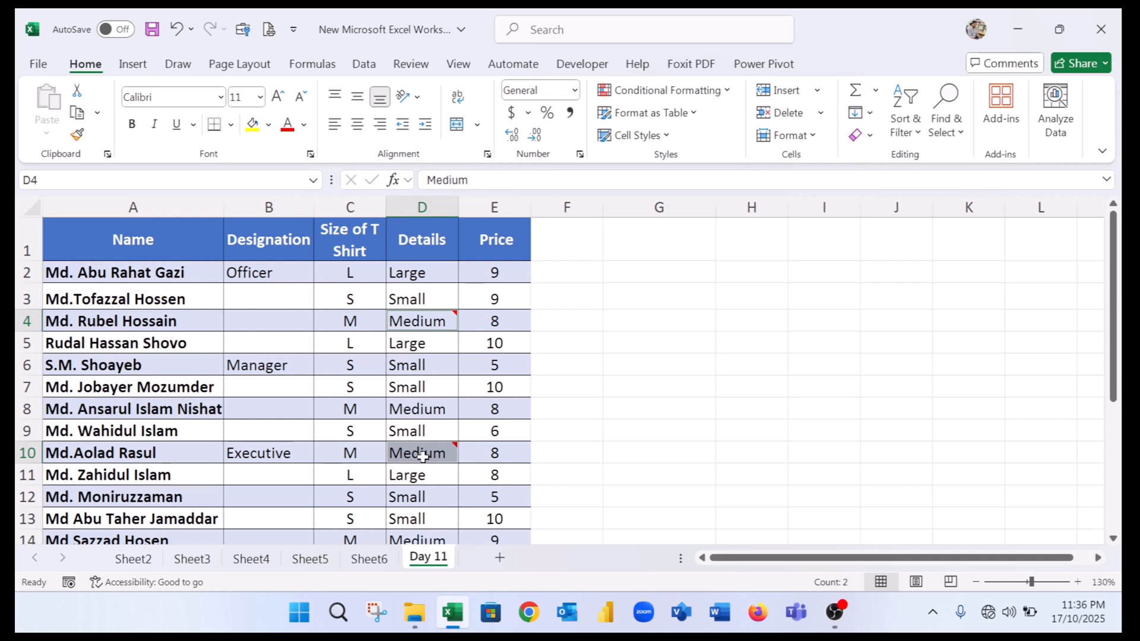
Select all numeric constants using Go To Special with Constants and only Numbers checked.
mouse_move(431, 323)
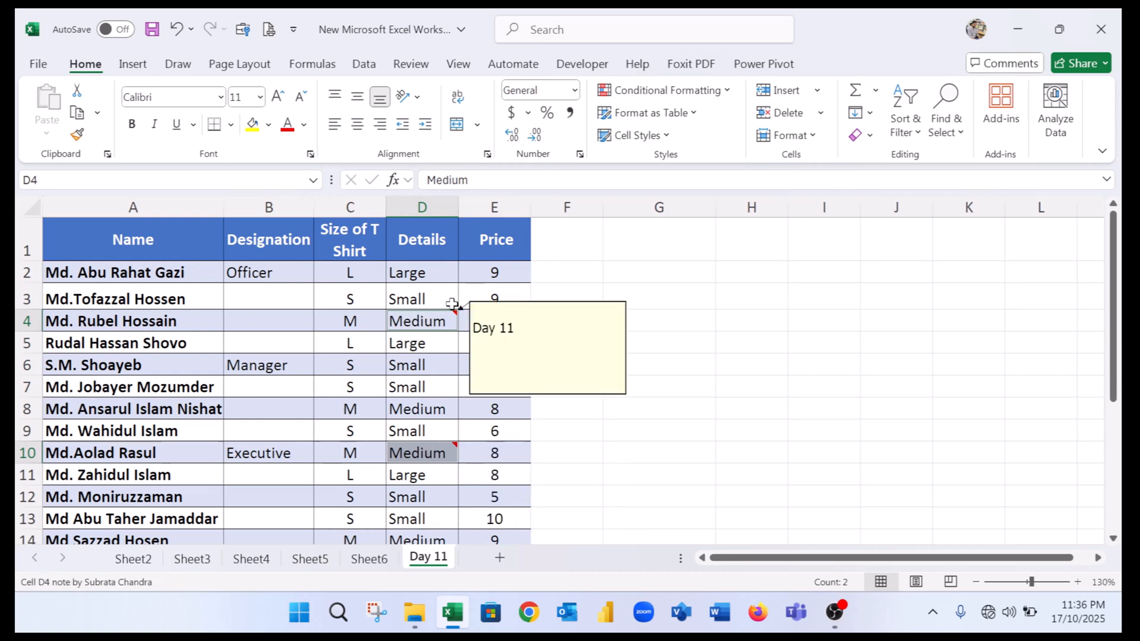
left_click(434, 453)
left_click(398, 341)
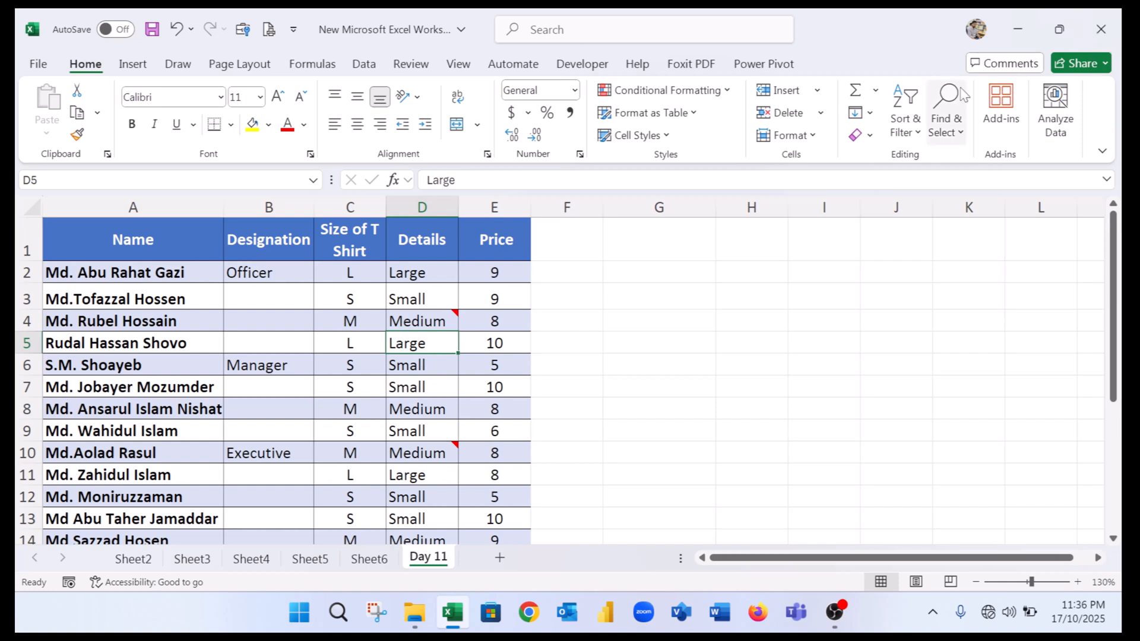
left_click(946, 119)
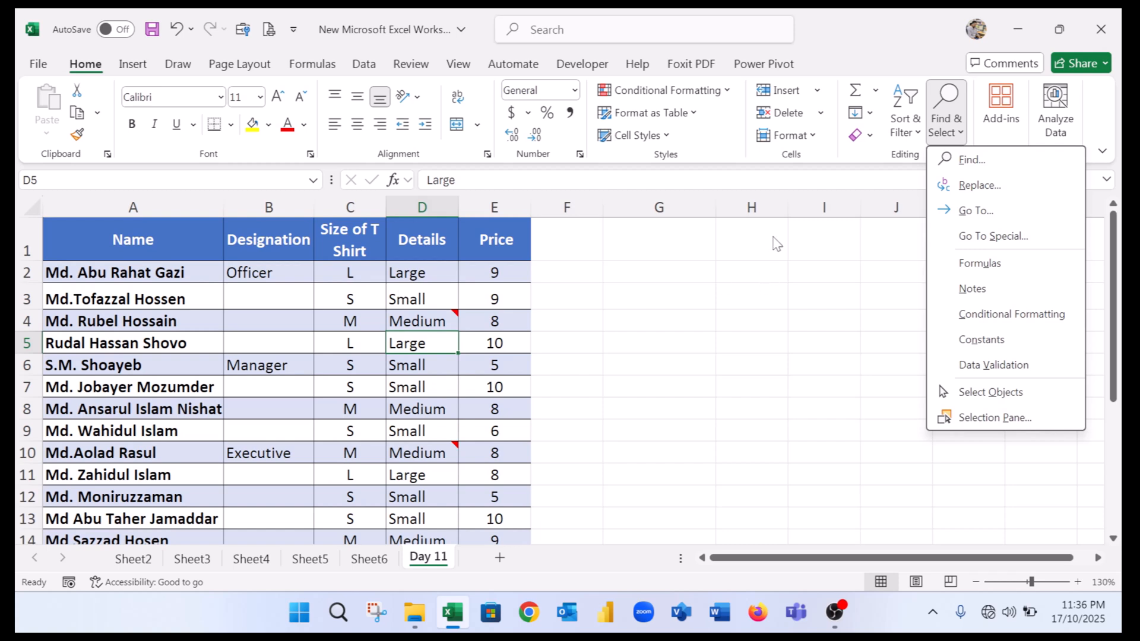
left_click(995, 237)
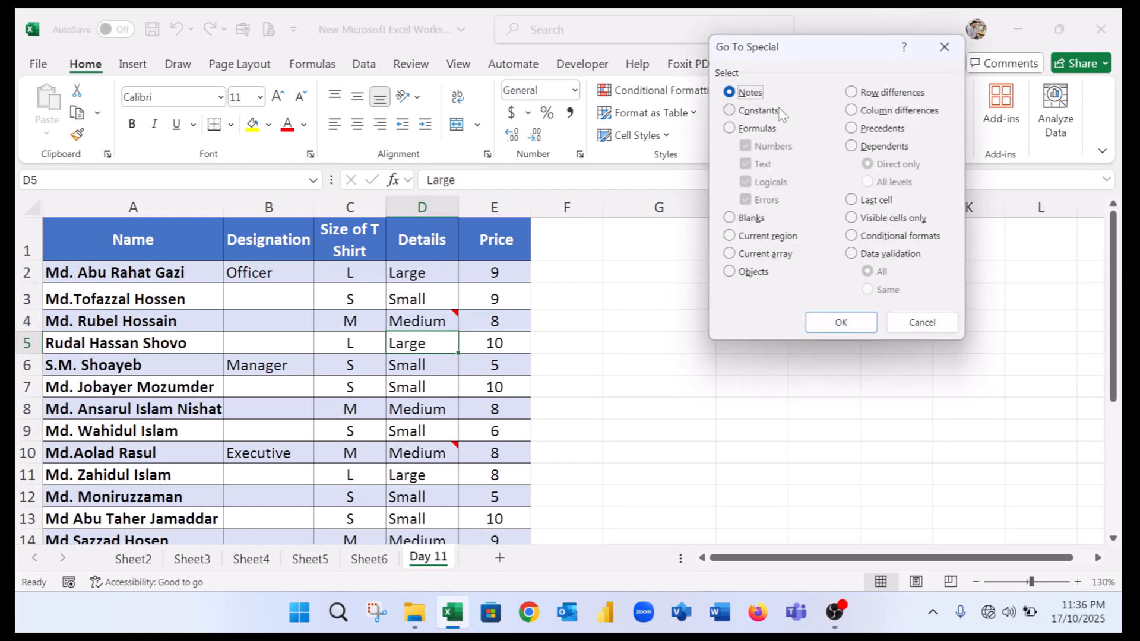
left_click(745, 112)
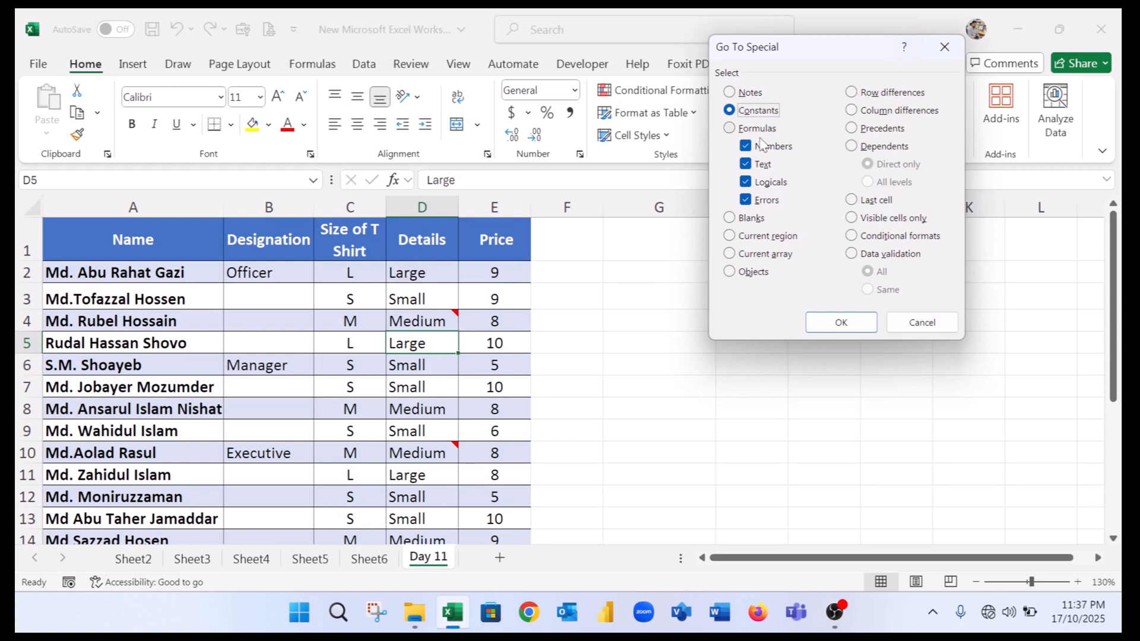
left_click(746, 165)
left_click(745, 182)
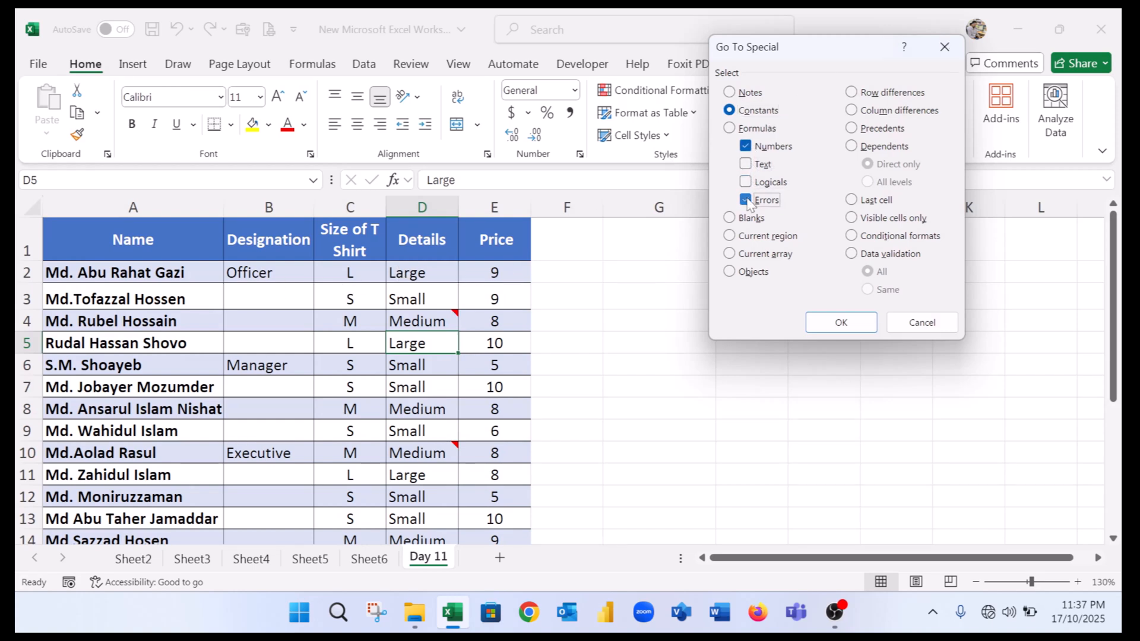
left_click(746, 200)
left_click(839, 318)
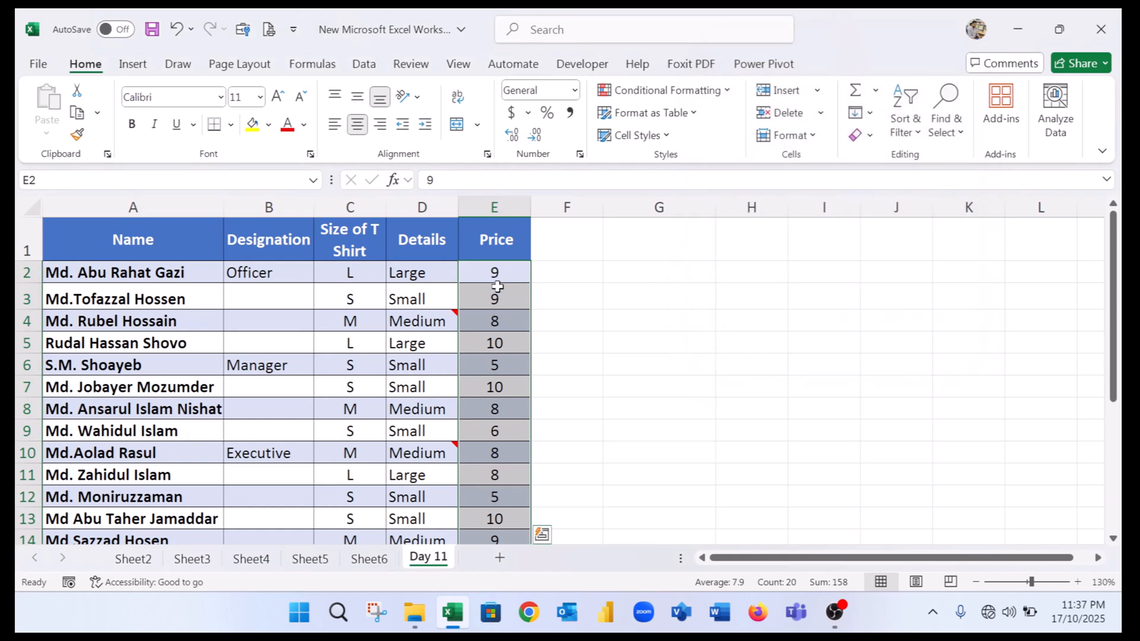
Try to select text constants using Go To Special with Constants, Text and Errors checked.
scroll(503, 318, "down", 9)
scroll(506, 322, "up", 8)
scroll(506, 322, "up", 1)
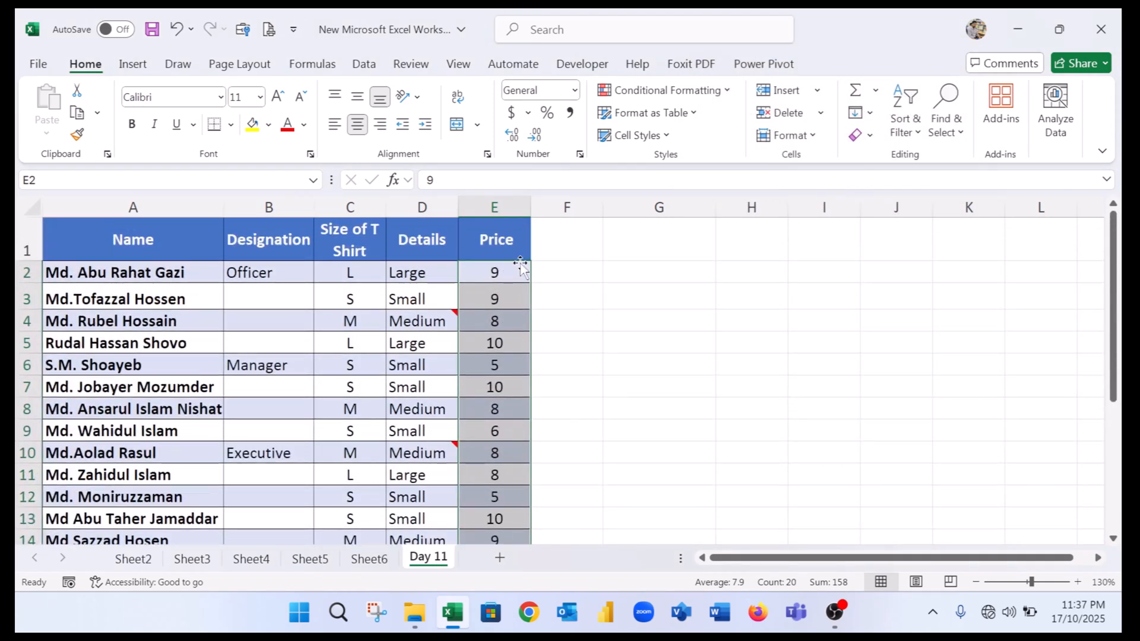
left_click(947, 113)
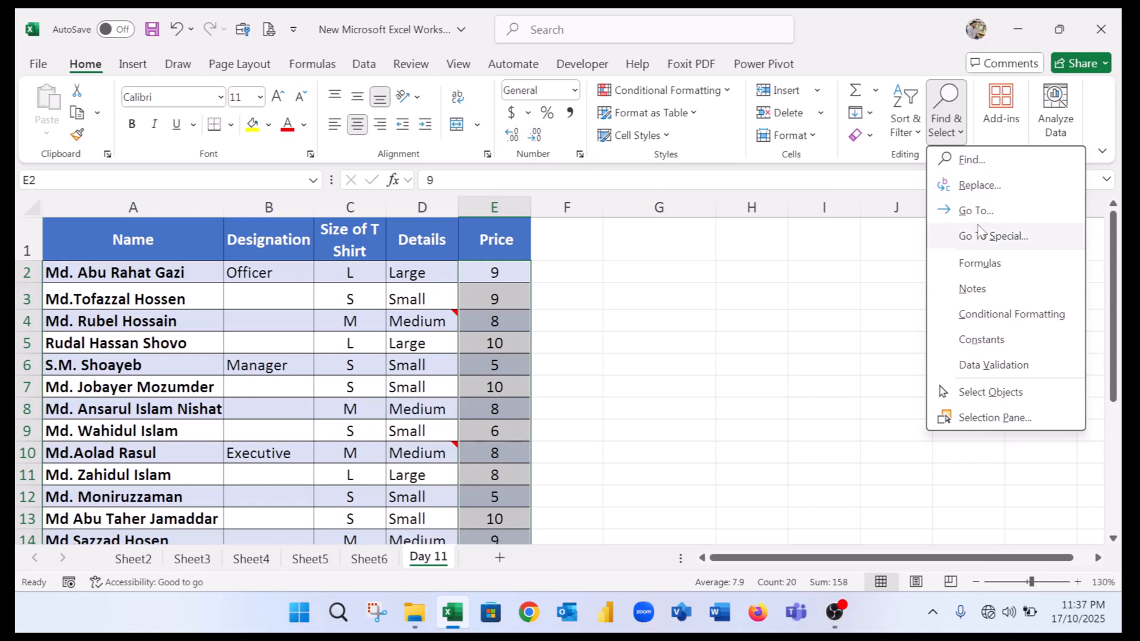
left_click(1003, 236)
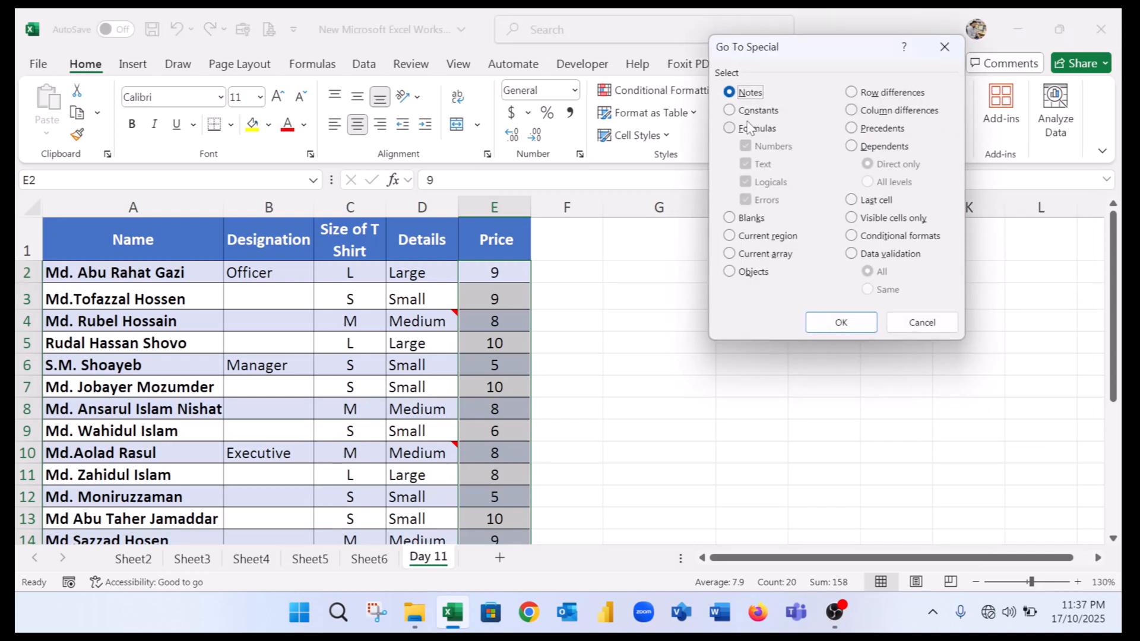
left_click(750, 111)
left_click(747, 147)
left_click(747, 182)
left_click(749, 200)
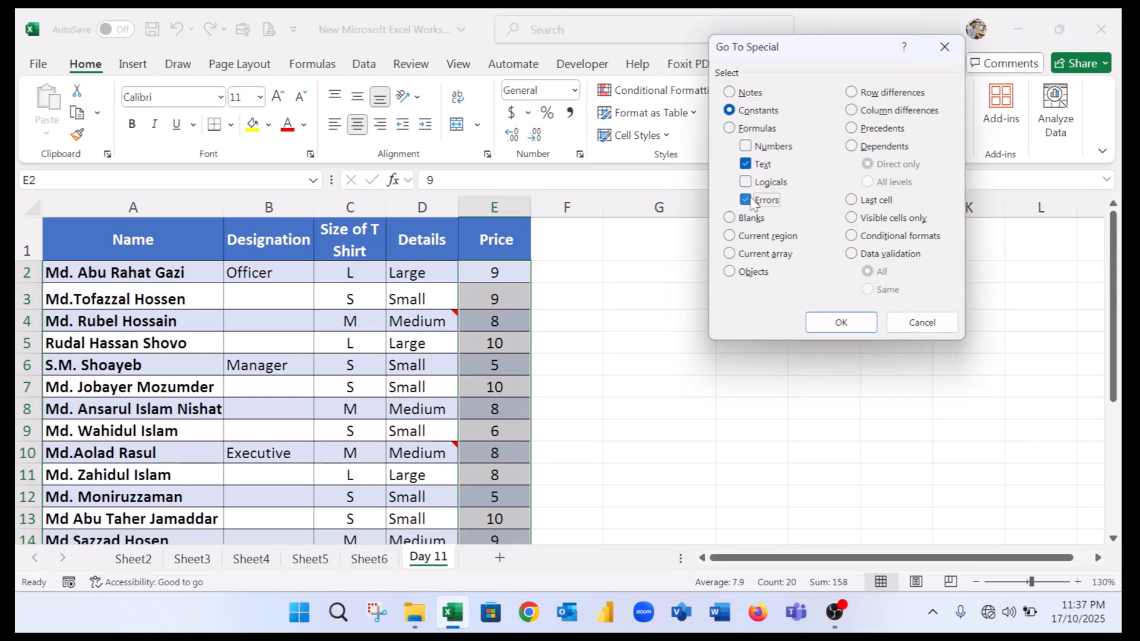
left_click(845, 327)
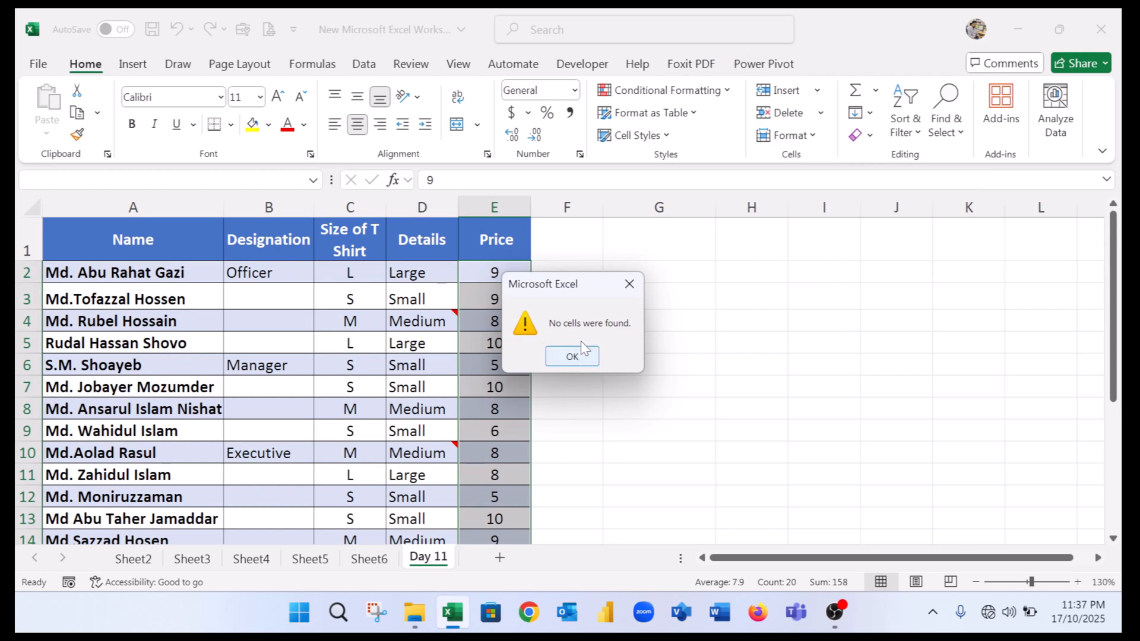
left_click(628, 284)
Select all text constants using Go To Special with Constants chosen and only Text and Errors checked.
left_click(409, 322)
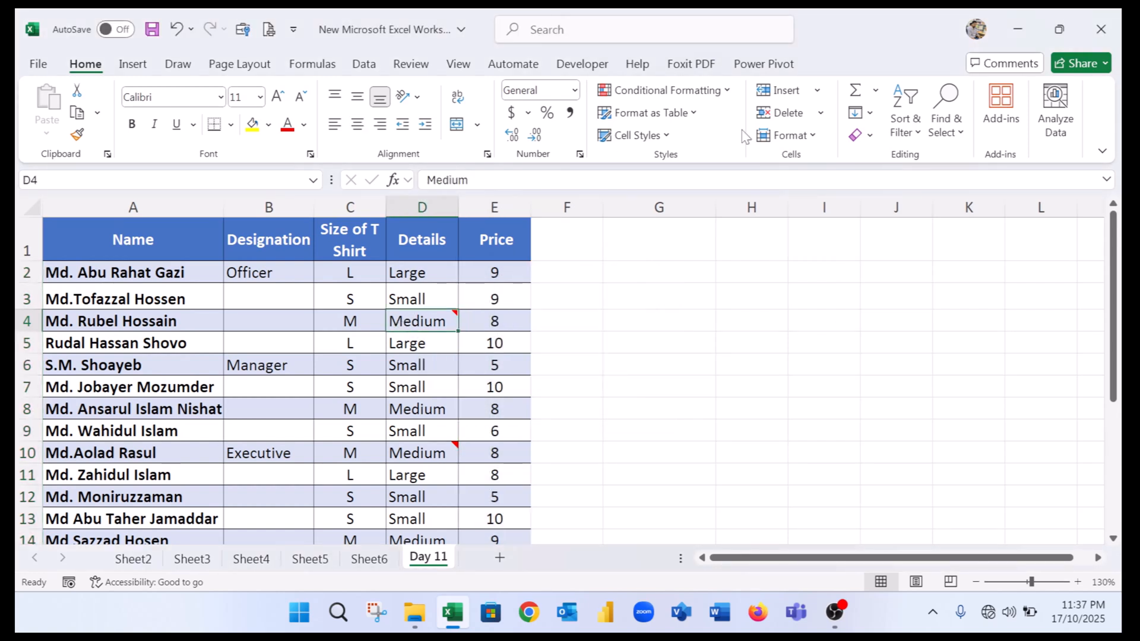
left_click(907, 126)
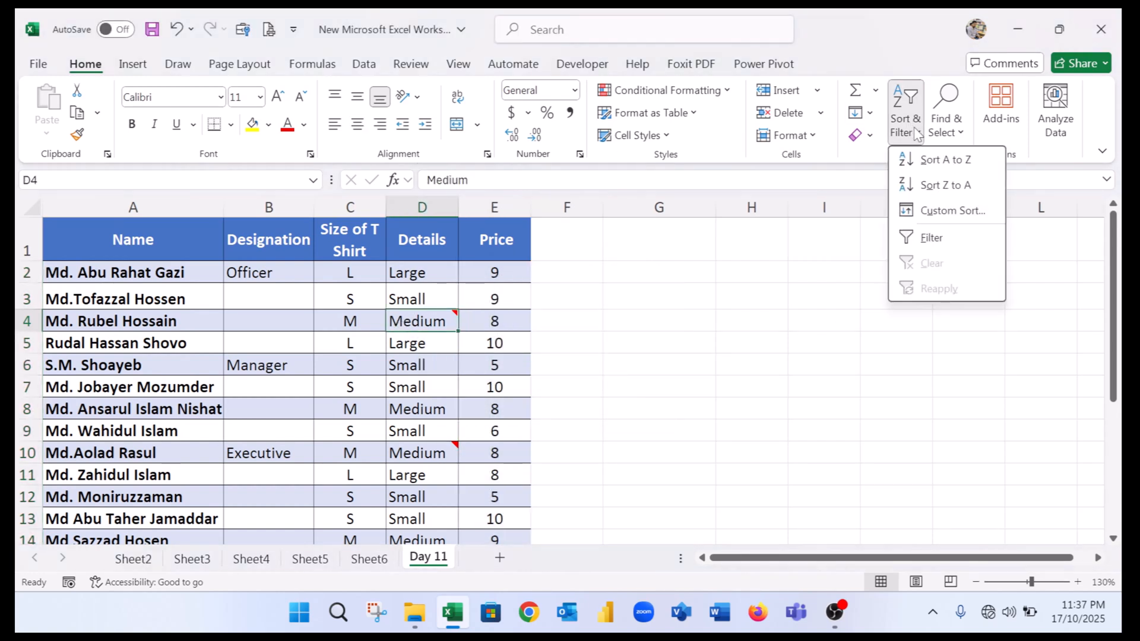
left_click(949, 125)
left_click(990, 235)
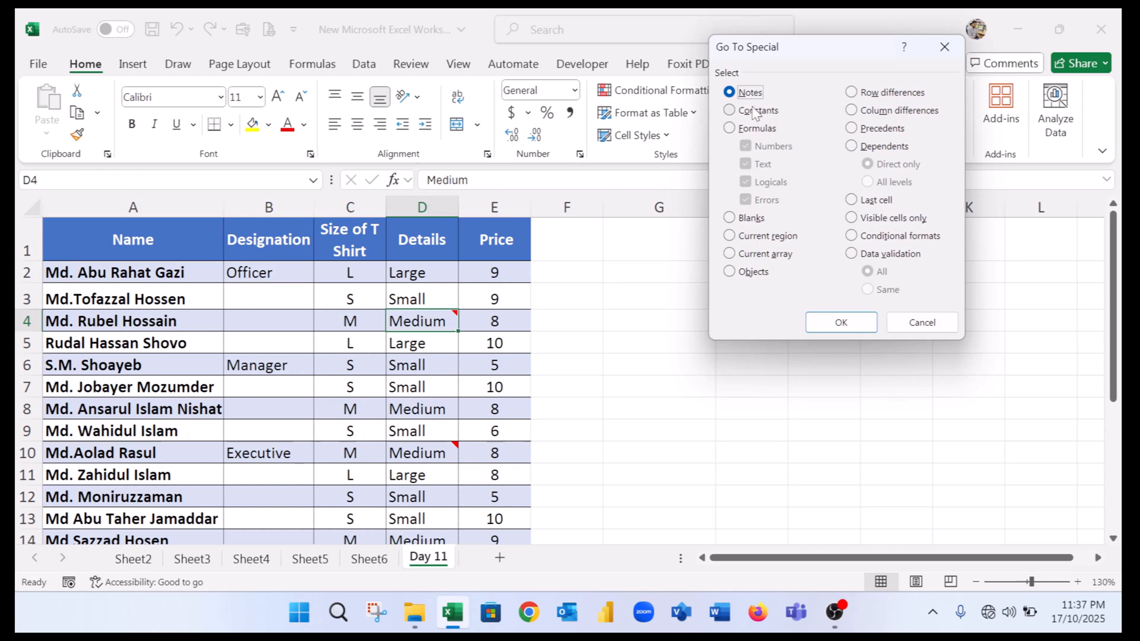
left_click(754, 111)
left_click(746, 147)
left_click(746, 181)
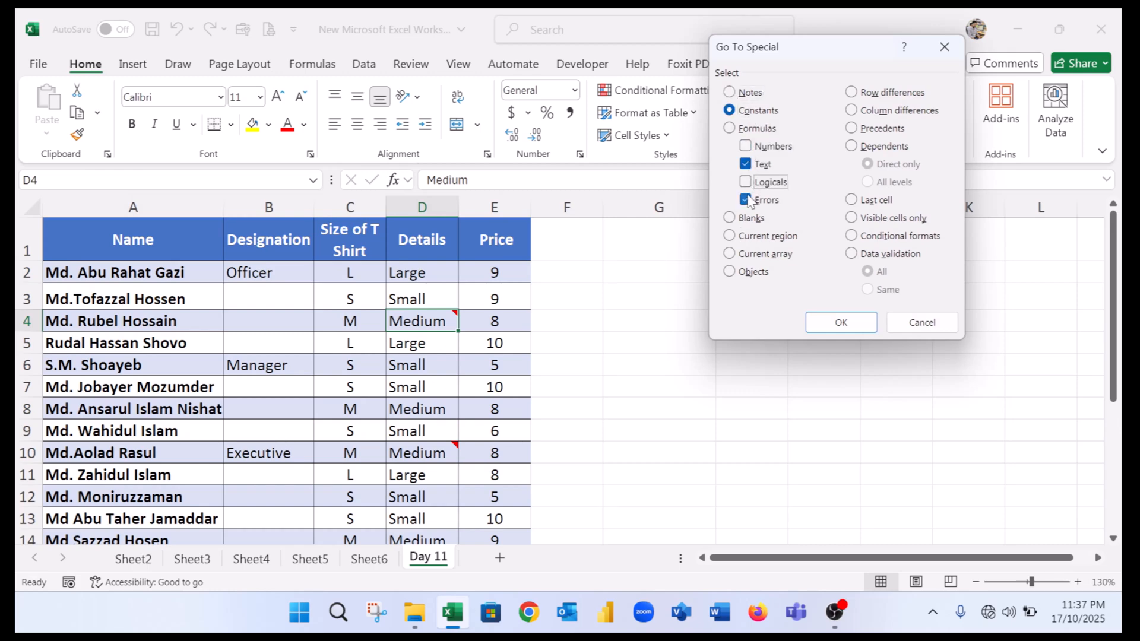
left_click(841, 322)
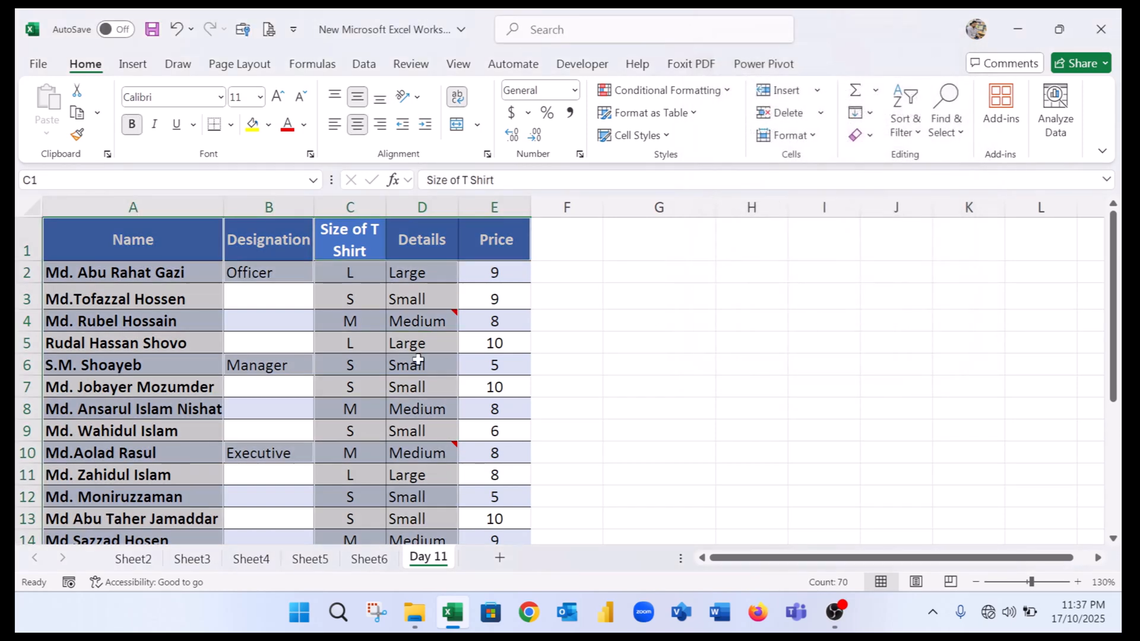
scroll(438, 337, "down", 5)
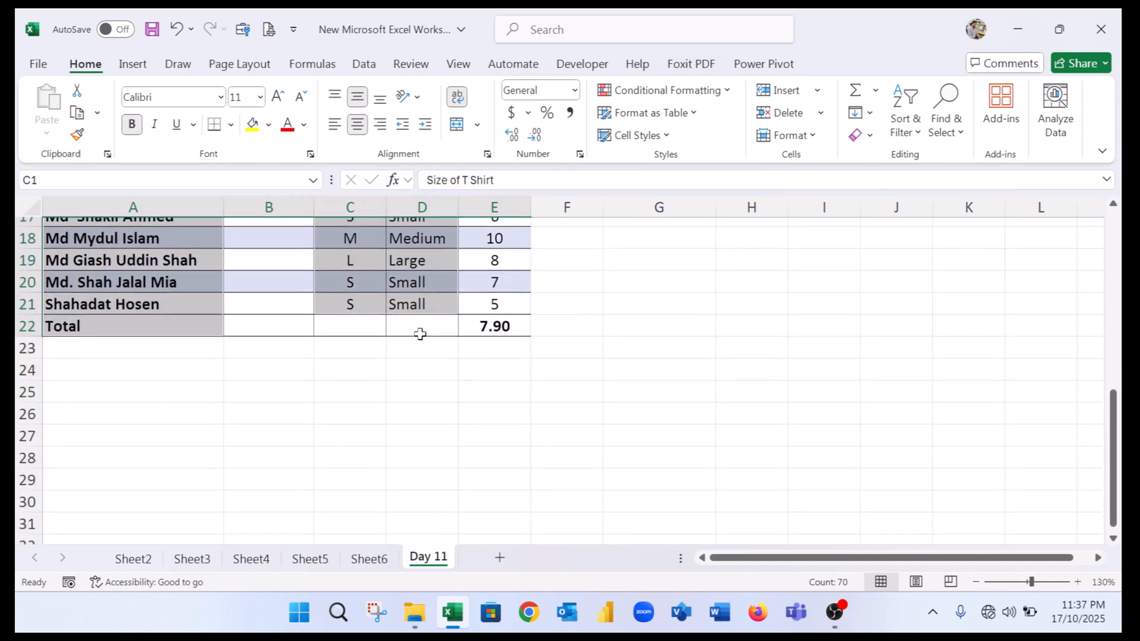
scroll(420, 334, "up", 5)
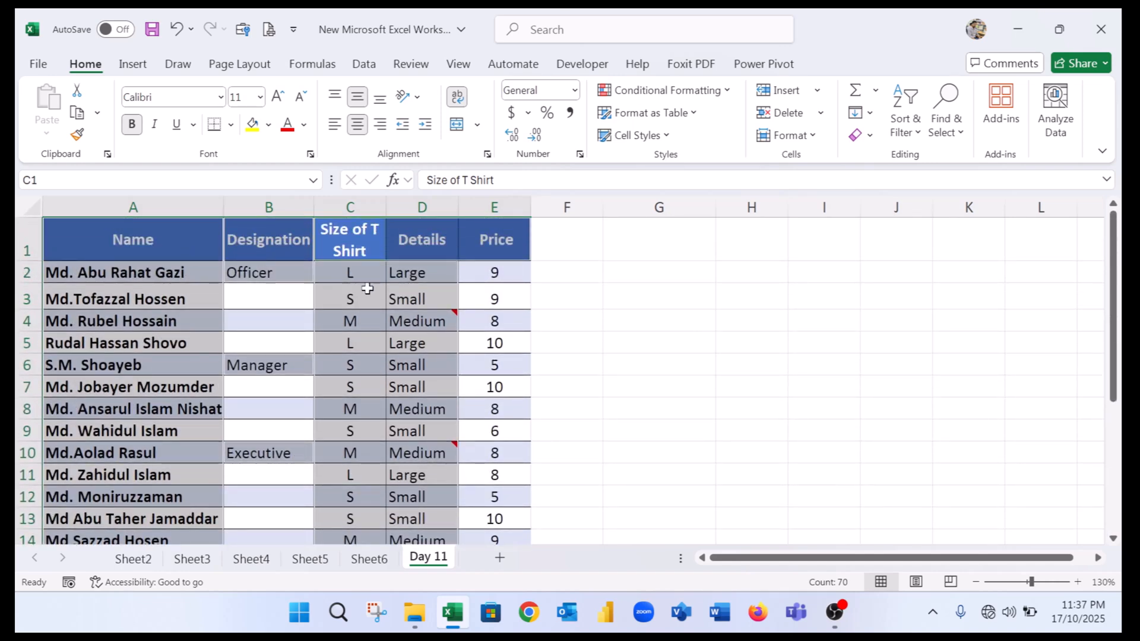
Select all cells containing formulas using Go To Special with Formulas chosen.
left_click(393, 289)
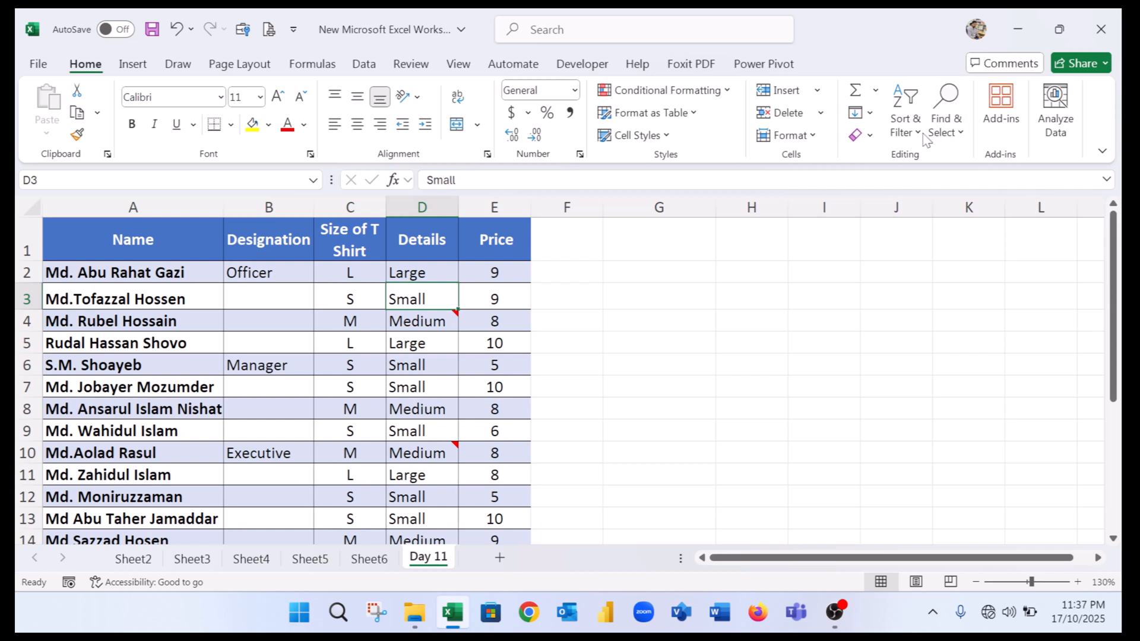
left_click(905, 126)
left_click(950, 128)
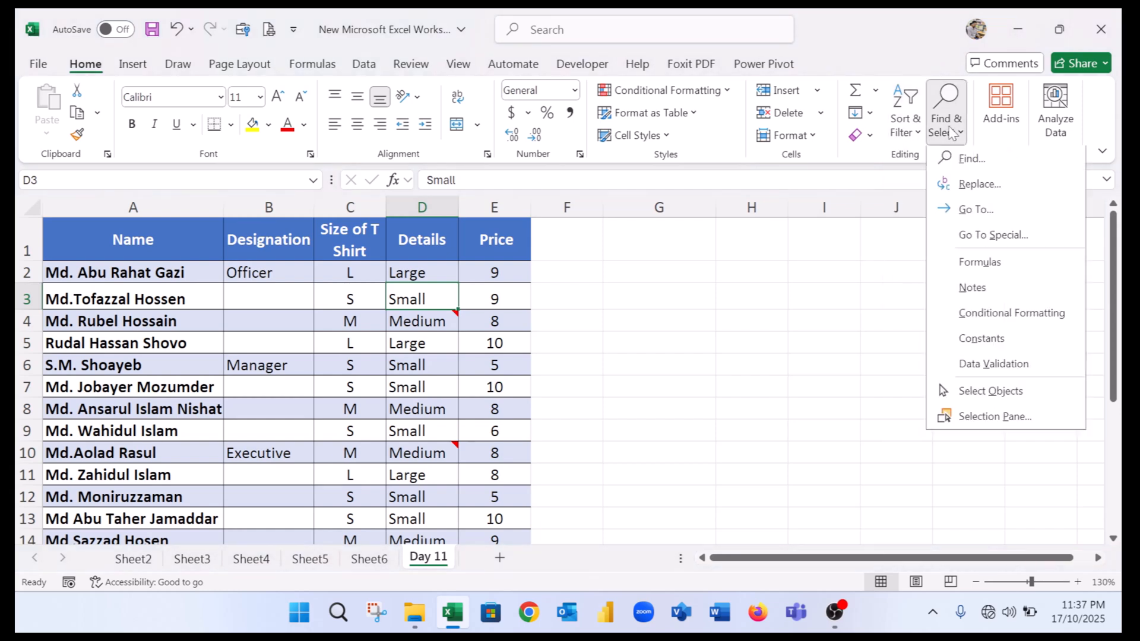
left_click(991, 238)
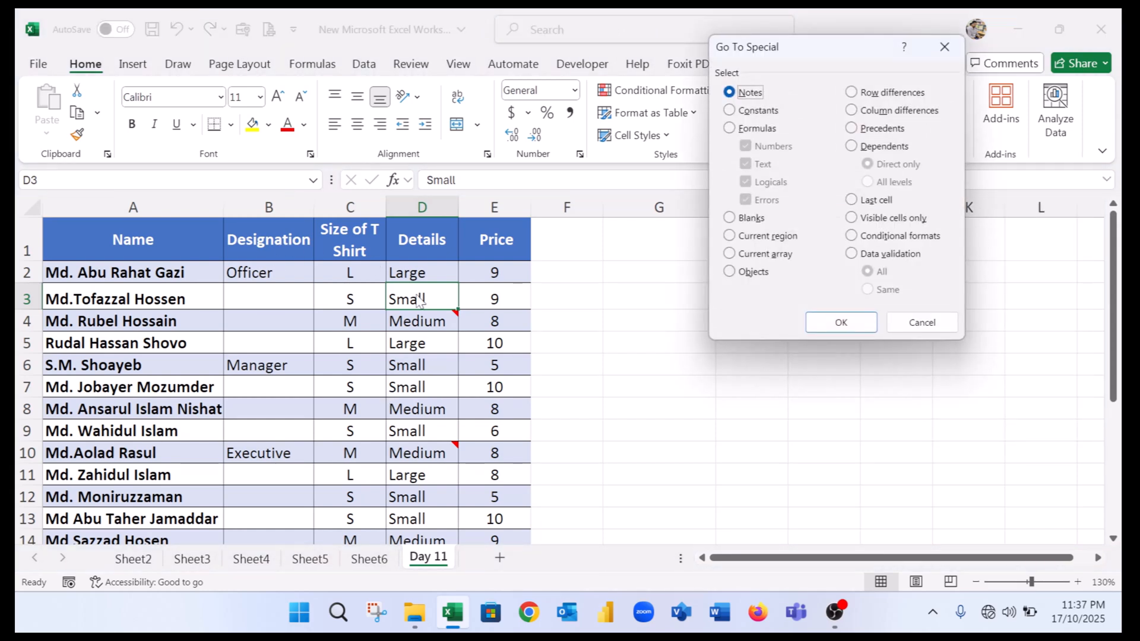
left_click(749, 131)
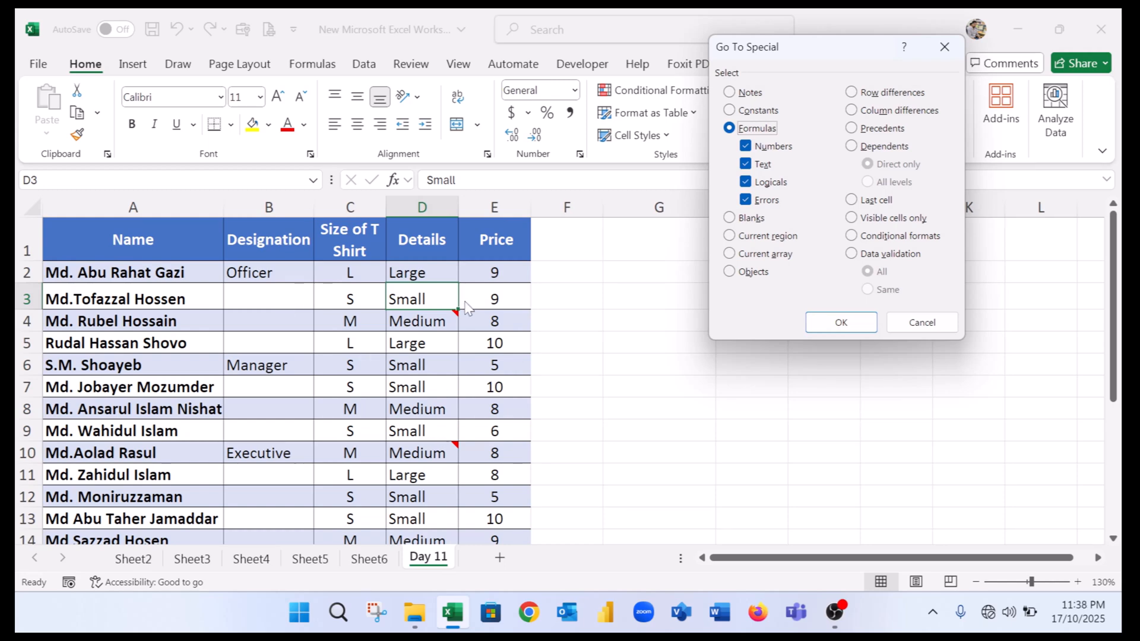
left_click(840, 322)
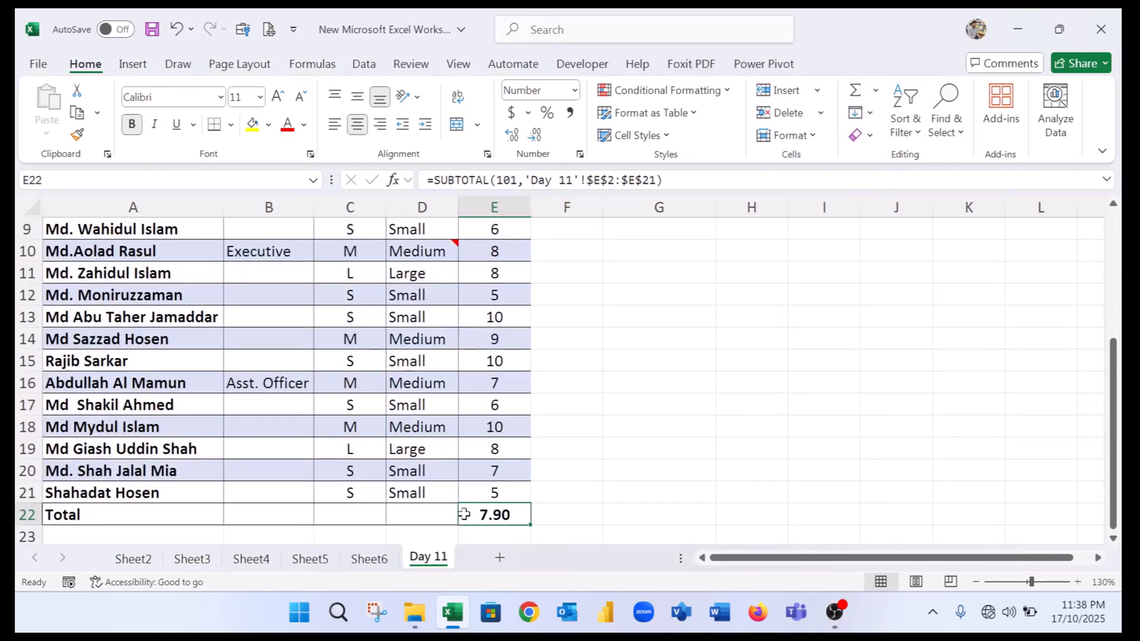
scroll(488, 356, "up", 3)
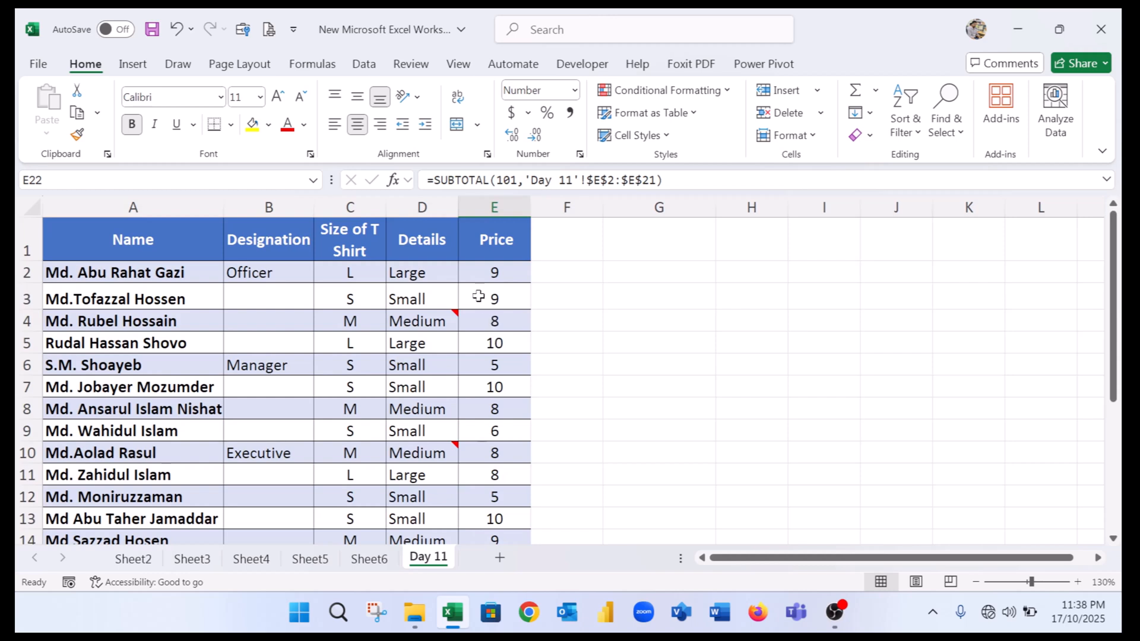
left_click(482, 274)
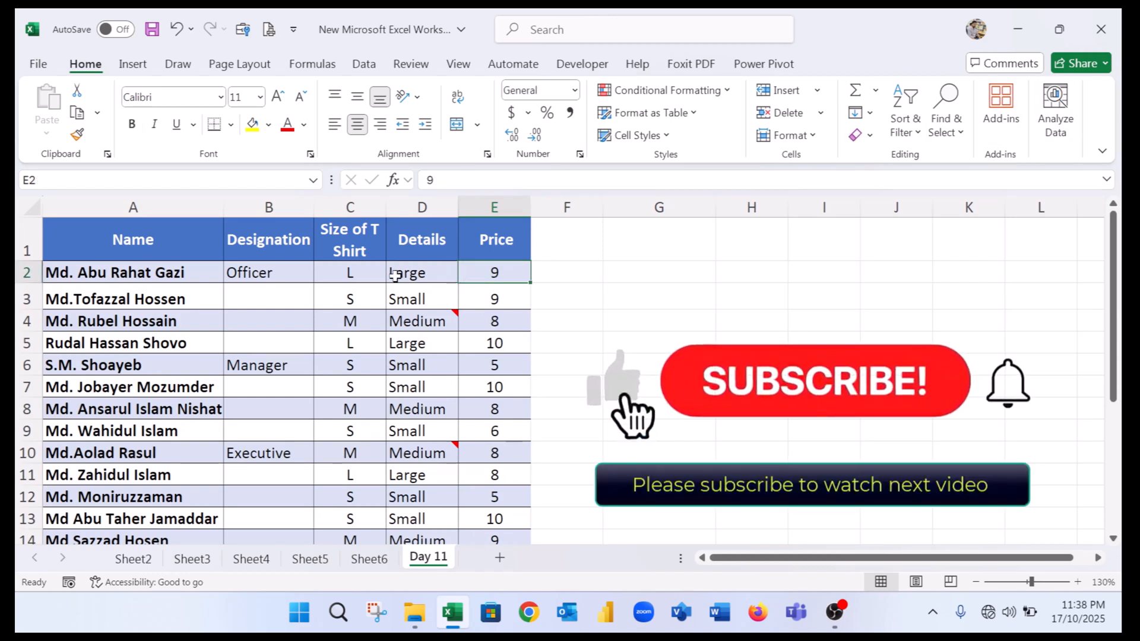
left_click(367, 275)
left_click(914, 132)
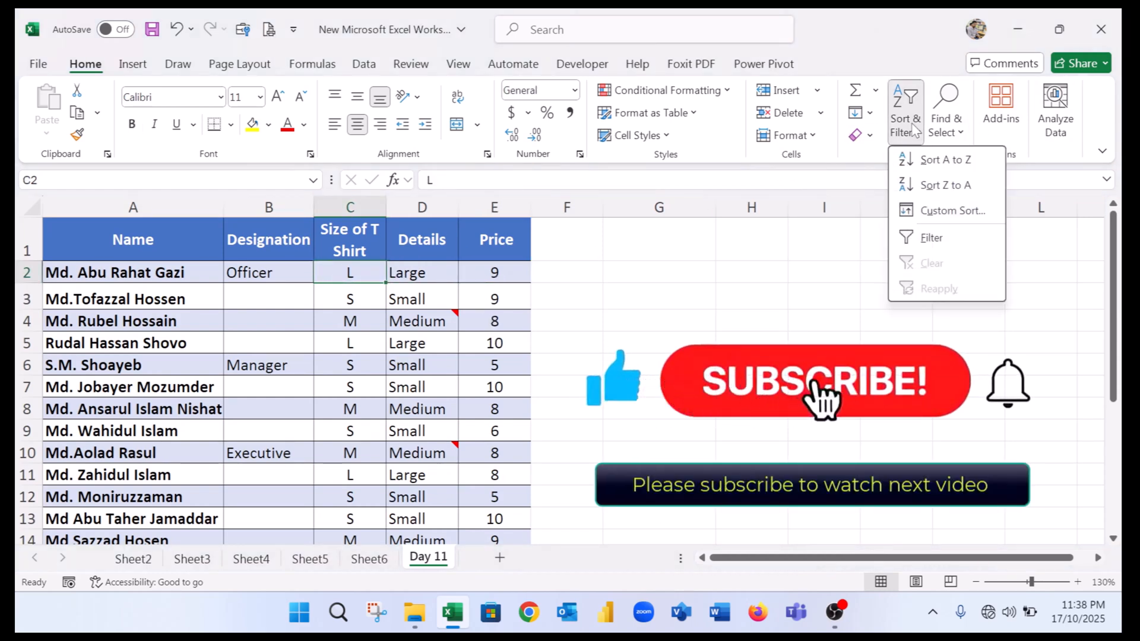
left_click(959, 123)
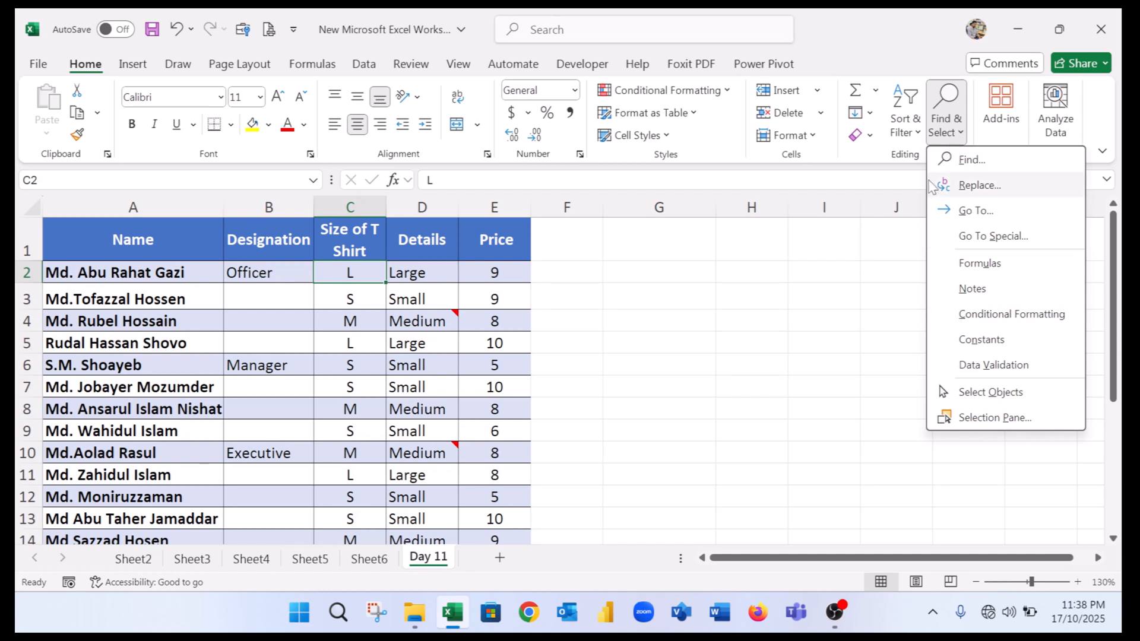
left_click(1015, 241)
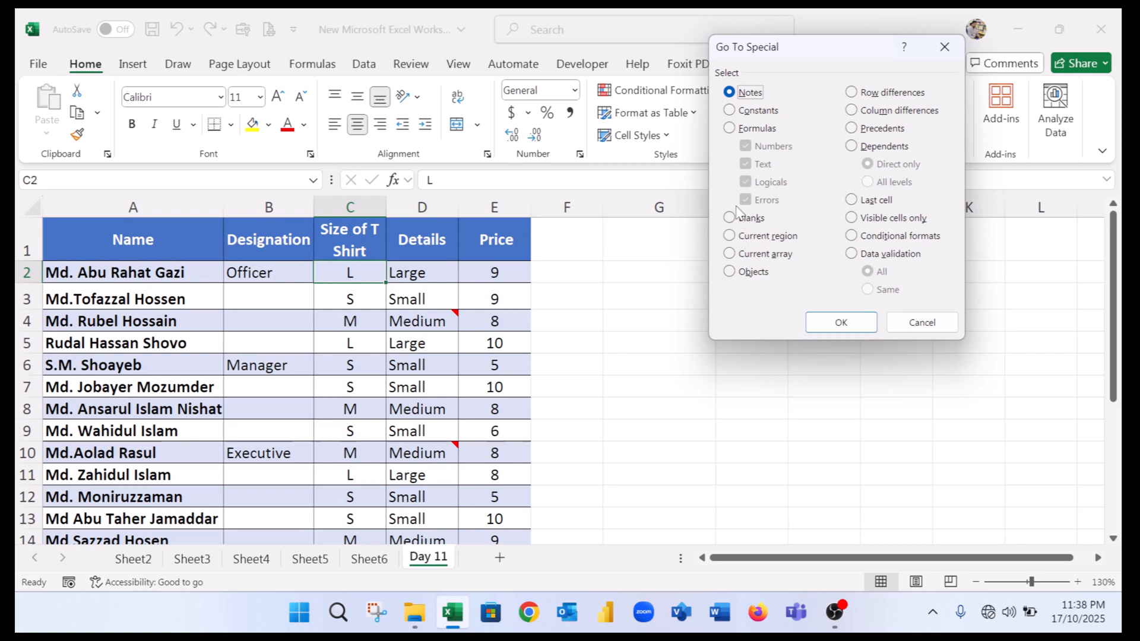
left_click(945, 46)
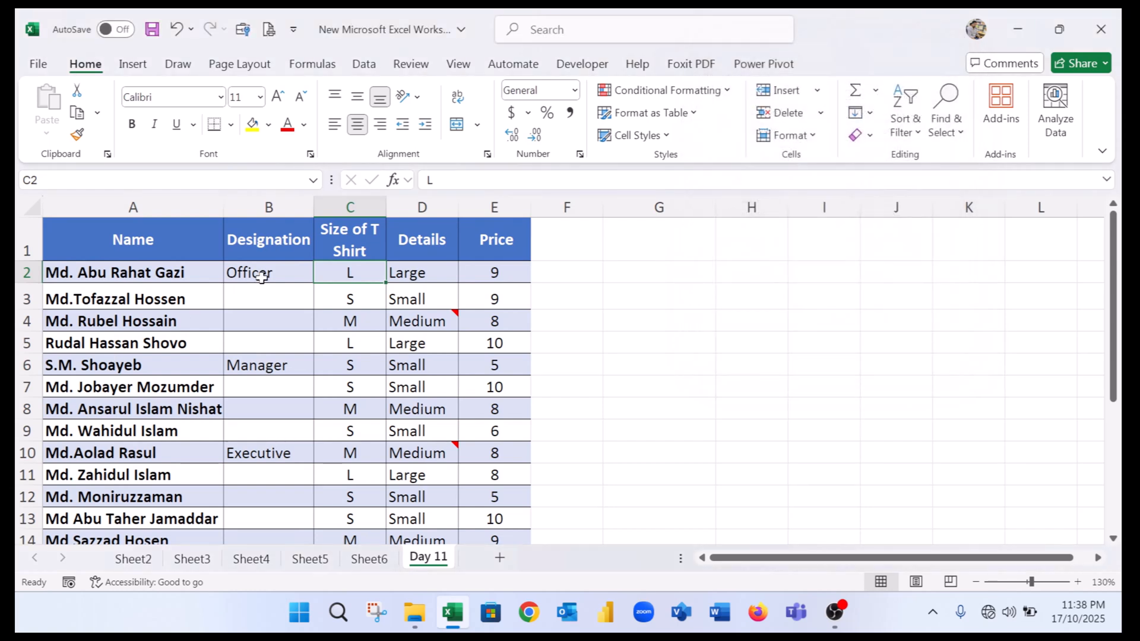
Select empty Designation cells by hand, dragging over rows 3 to 5 and rows 11 to 15.
left_click(261, 277)
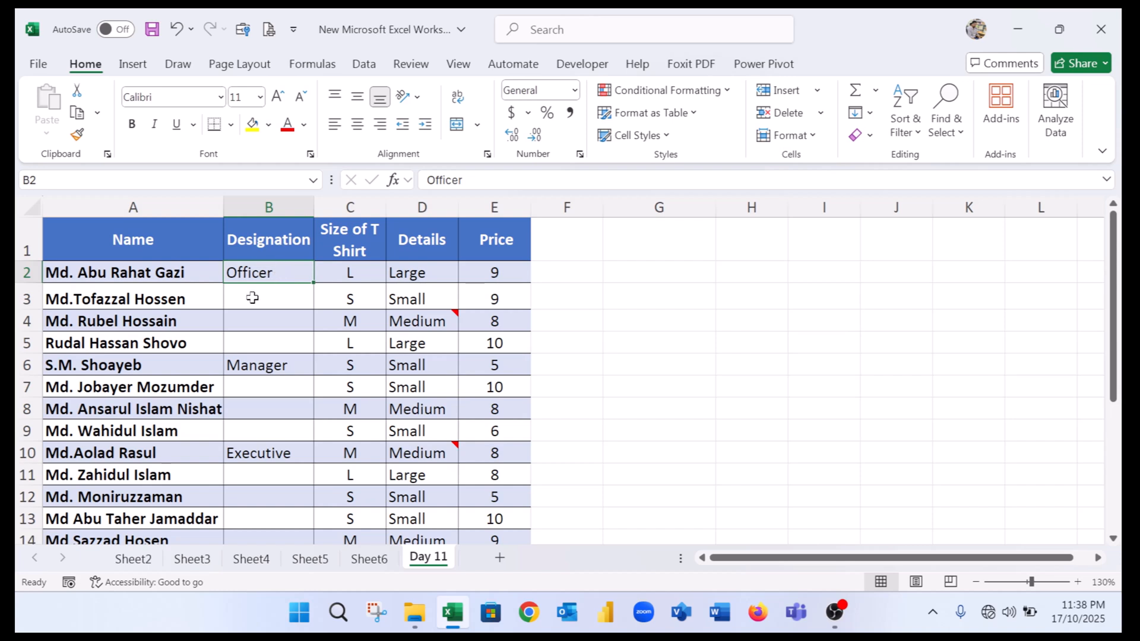
left_click_drag(254, 297, 251, 338)
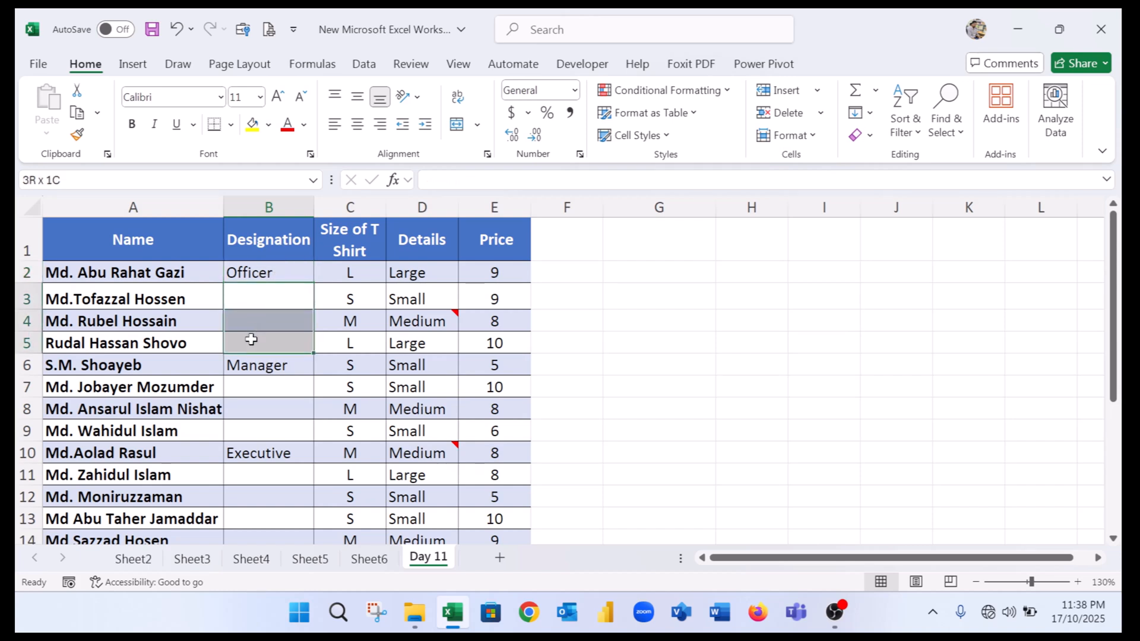
left_click_drag(251, 339, 275, 364)
scroll(291, 328, "down", 1)
left_click(275, 392)
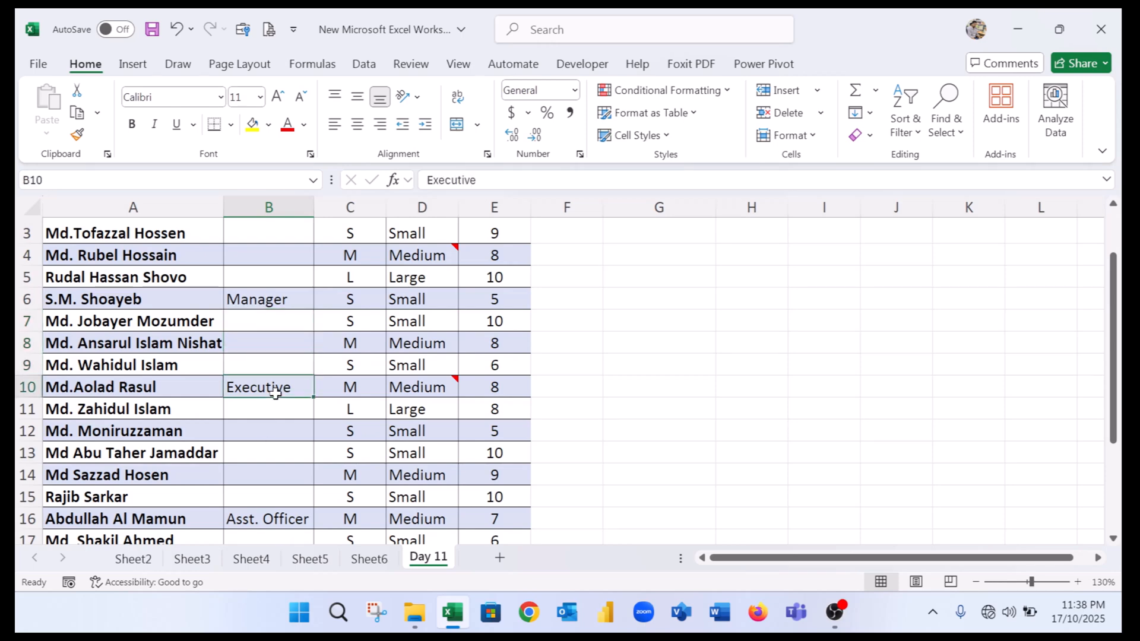
scroll(275, 392, "down", 2)
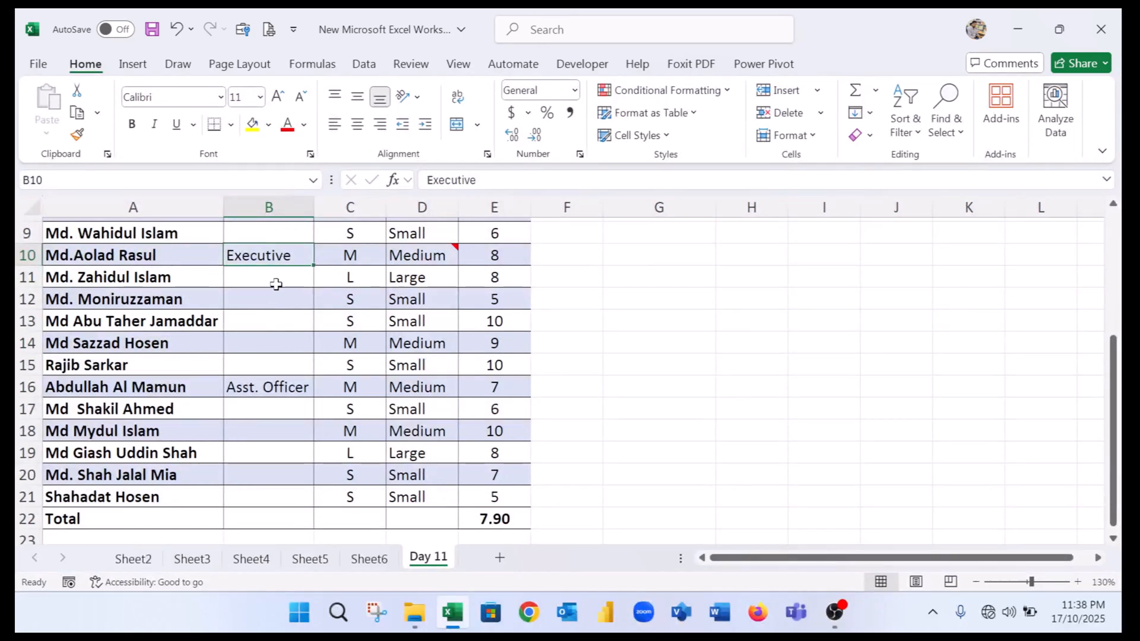
left_click_drag(276, 284, 281, 360)
scroll(281, 352, "up", 3)
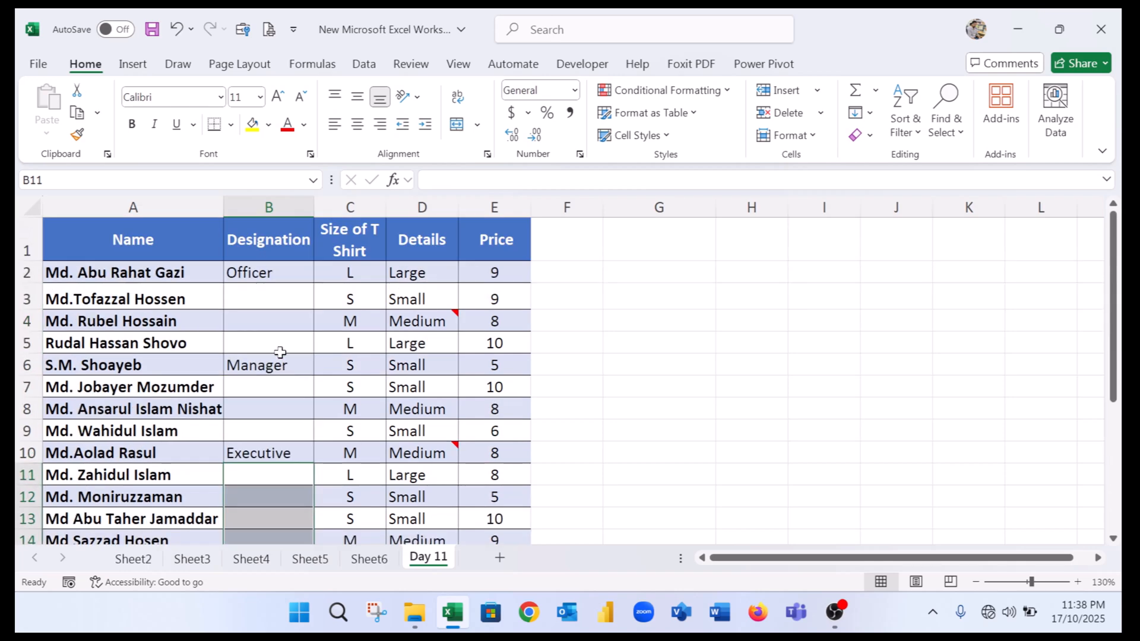
scroll(284, 321, "down", 5)
scroll(279, 357, "up", 5)
Select Designation cells B2:B21, then select only their blank cells using Go To Special with Blanks chosen.
left_click(287, 264)
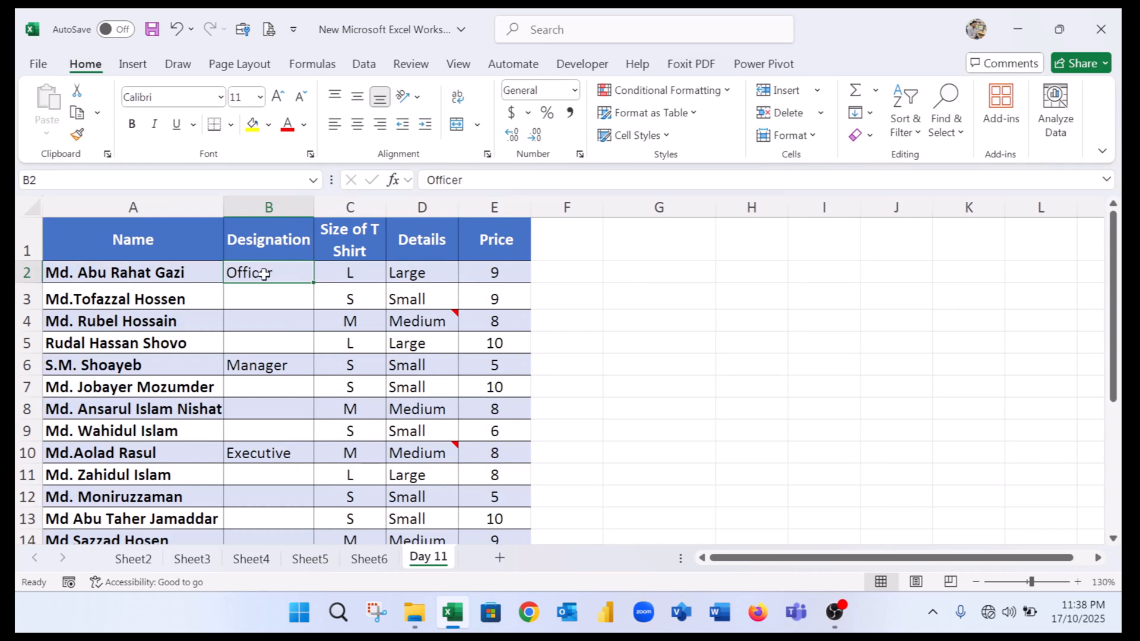
scroll(306, 333, "down", 3)
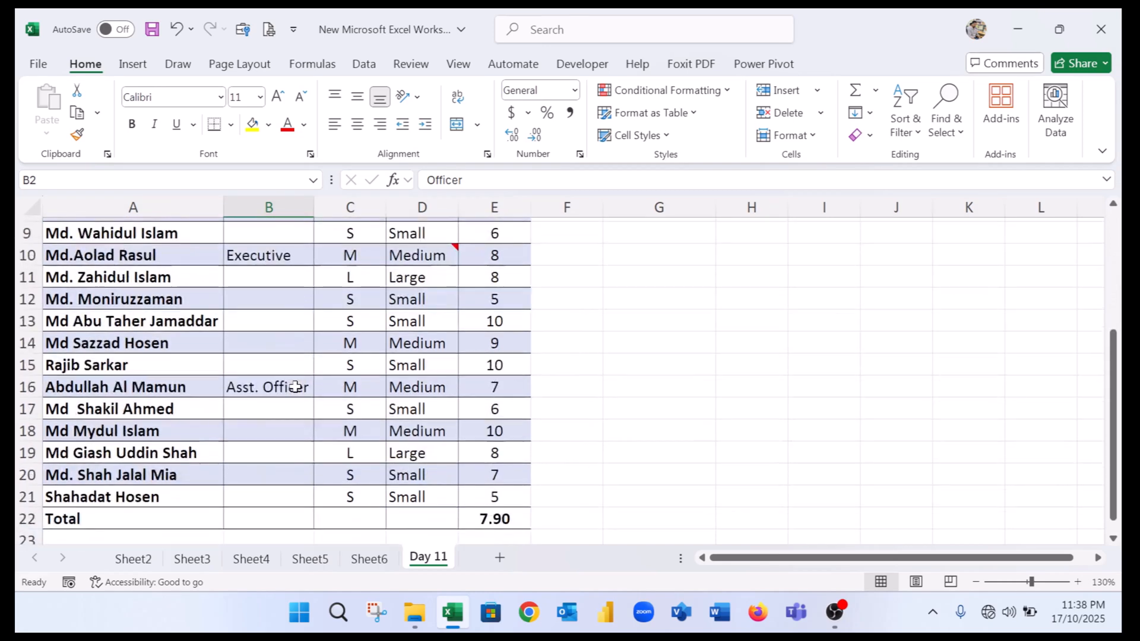
left_click(276, 500, "shift")
scroll(275, 496, "up", 3)
scroll(254, 287, "down", 5)
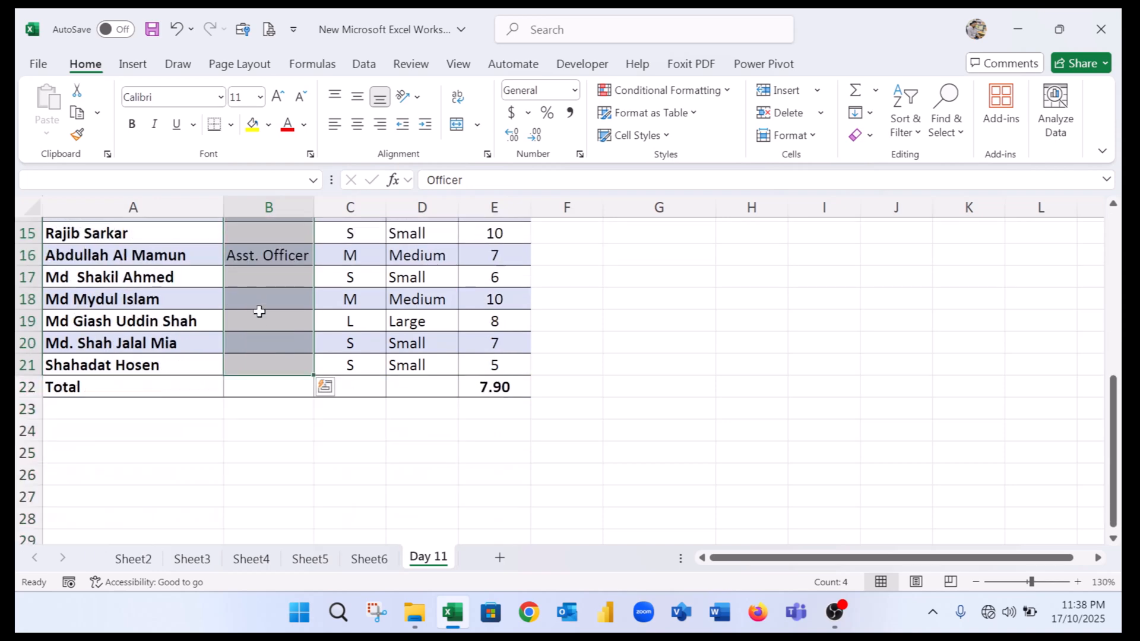
scroll(260, 311, "up", 5)
scroll(262, 285, "down", 2)
scroll(273, 323, "up", 2)
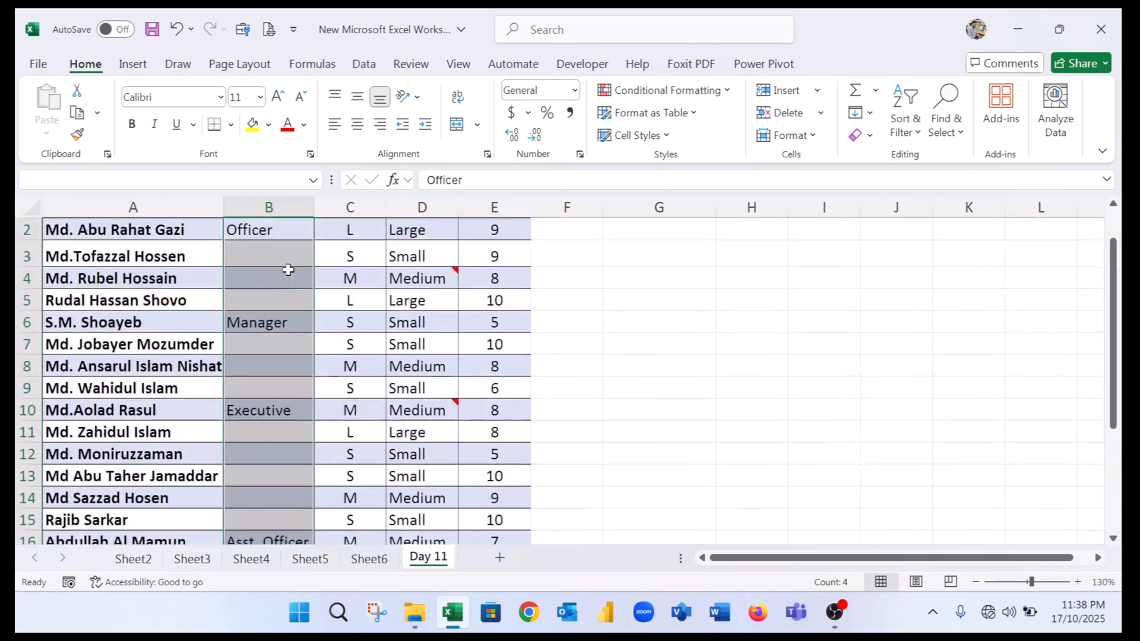
scroll(295, 275, "down", 4)
scroll(298, 321, "up", 4)
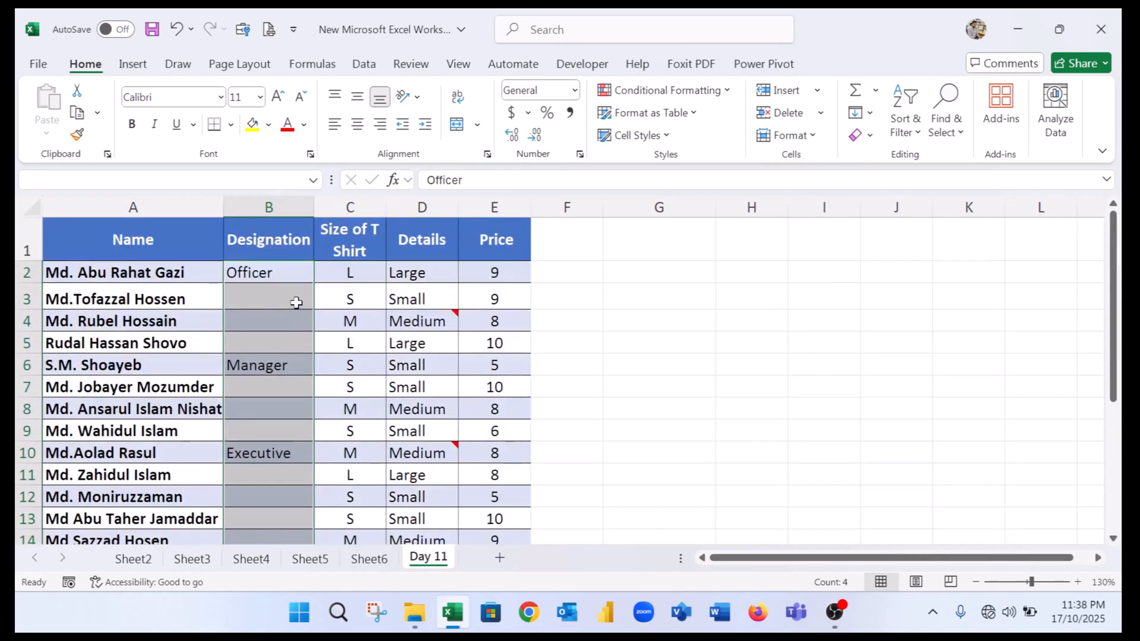
left_click(948, 116)
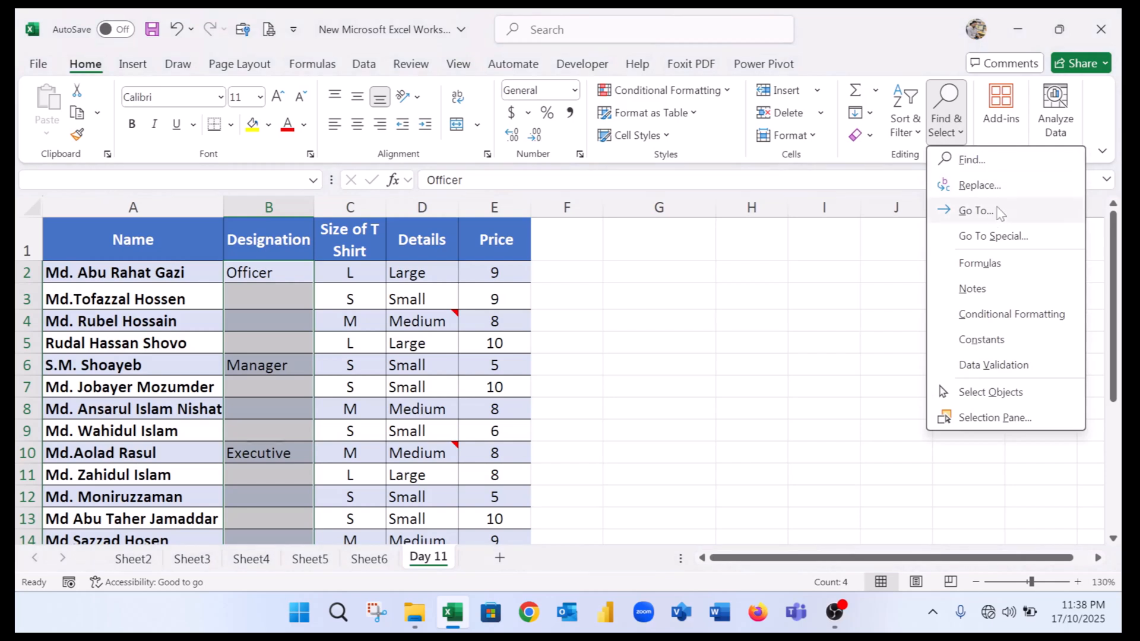
left_click(993, 236)
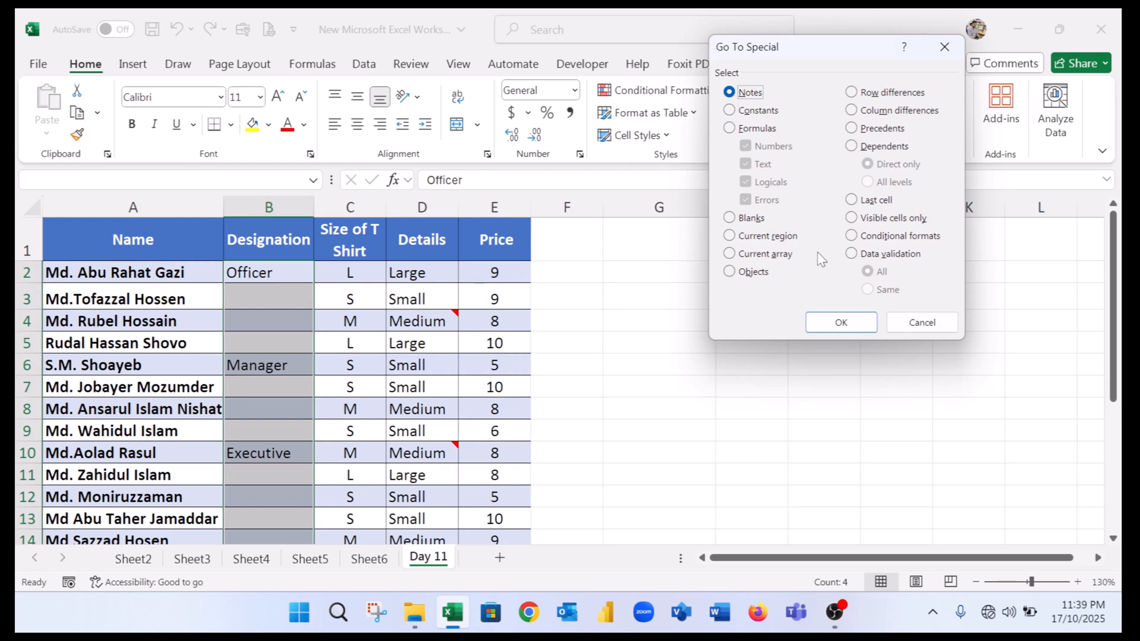
left_click(743, 219)
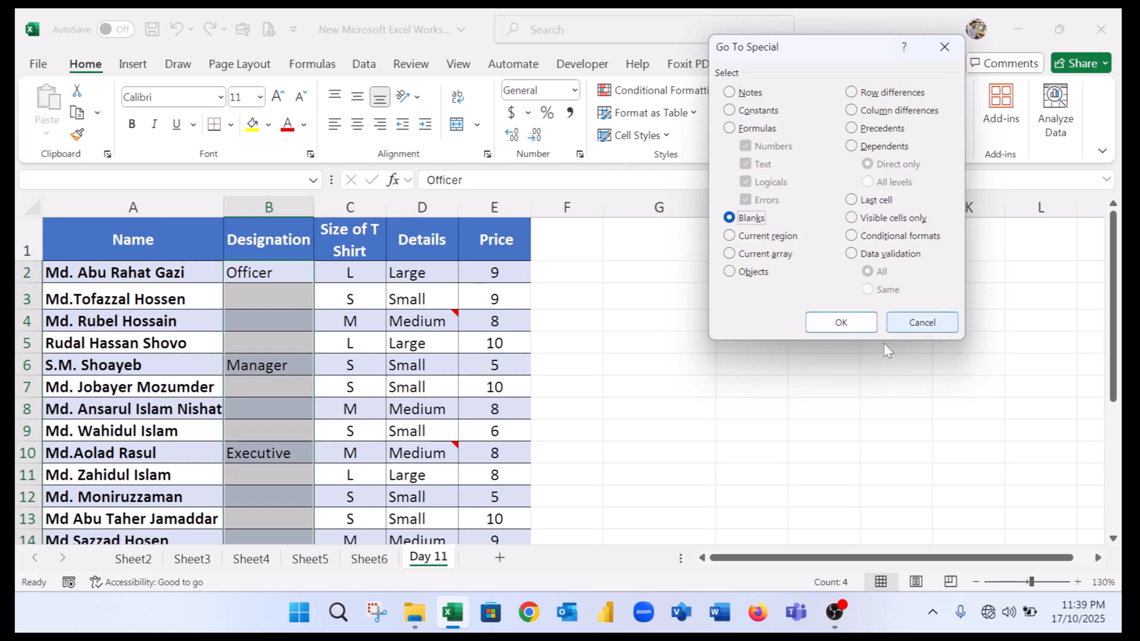
left_click(843, 329)
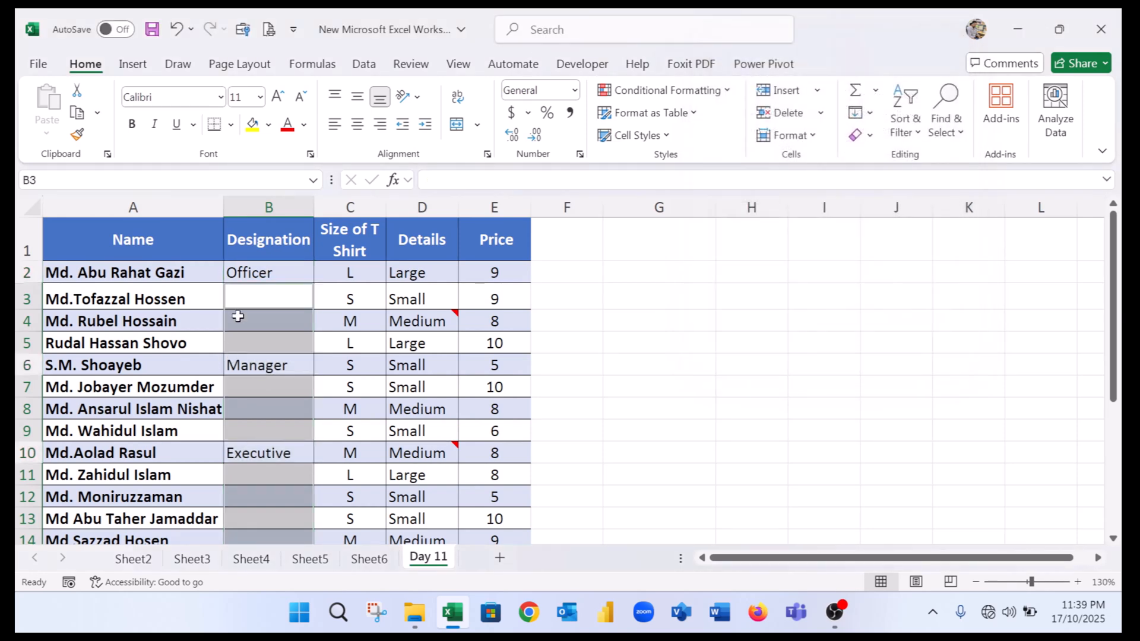
scroll(297, 321, "down", 1)
scroll(295, 334, "down", 2)
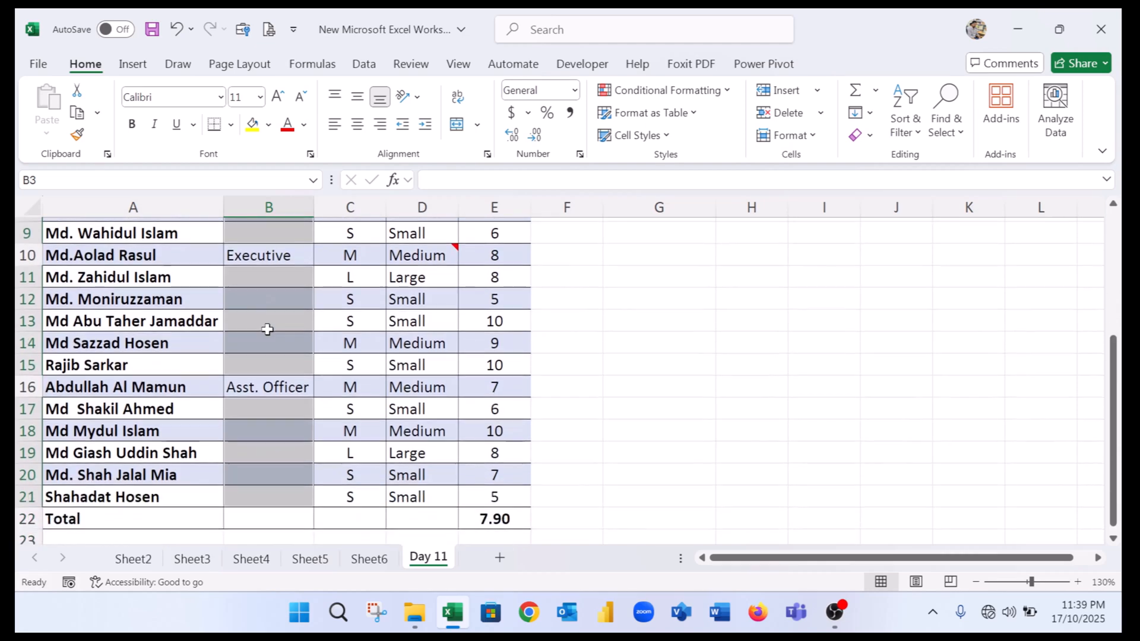
scroll(278, 433, "up", 3)
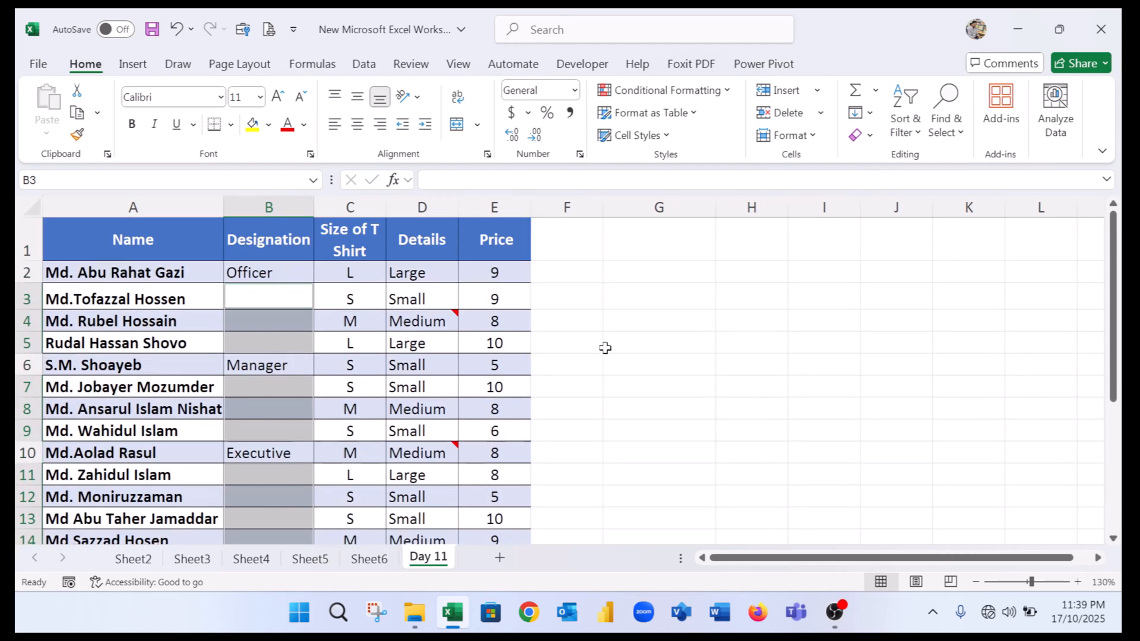
Fill all selected blank Designation cells at once with the formula =B2, referencing the cell above each.
type("=")
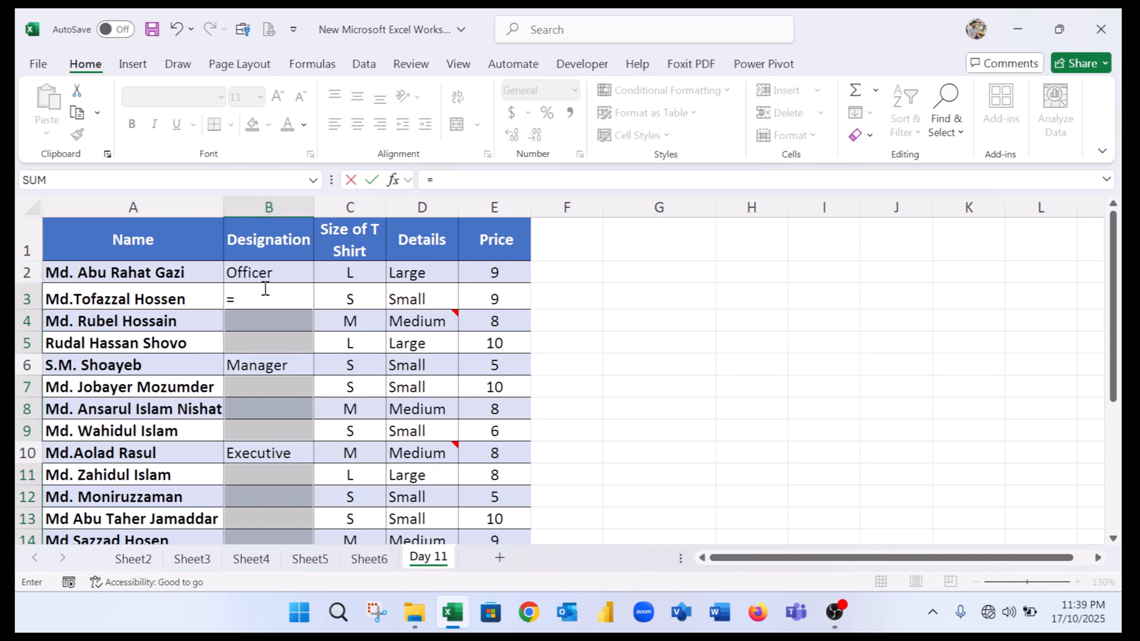
type("B2")
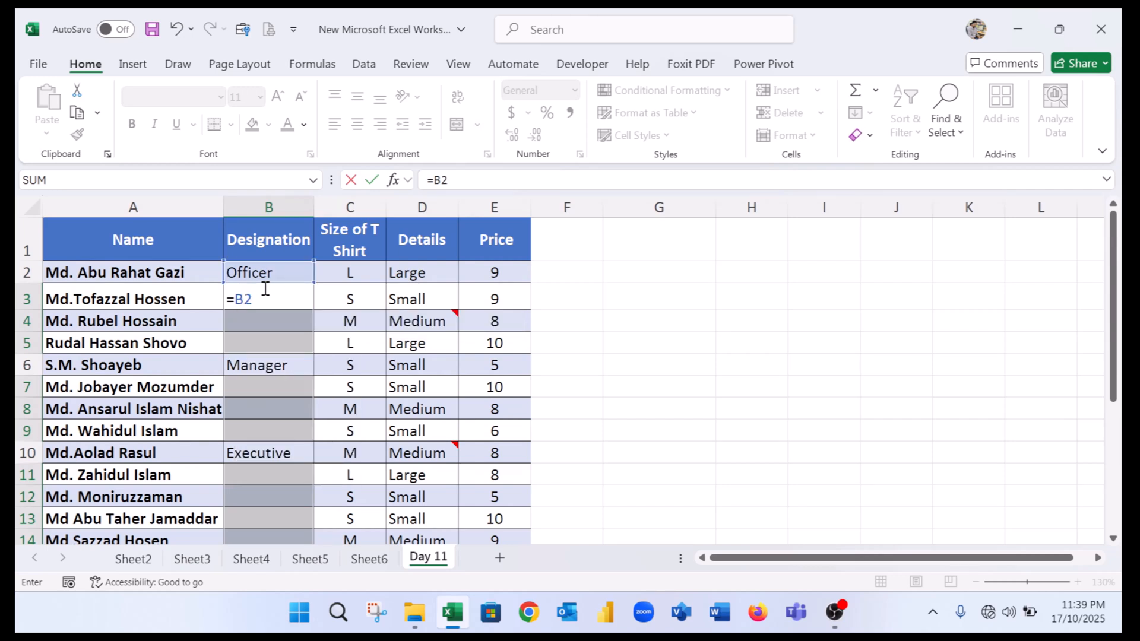
key("ctrl+Return")
scroll(266, 288, "down", 3)
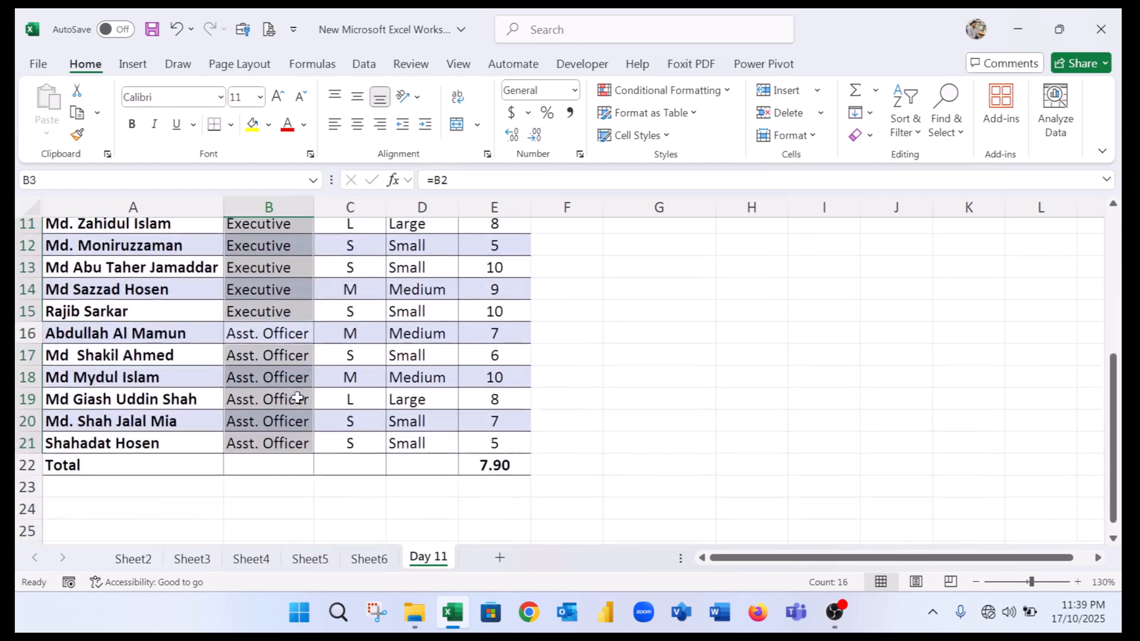
scroll(294, 376, "up", 3)
Inspect individual filled Designation cells down the column to check the formula each one contains.
left_click(262, 270)
left_click(283, 320)
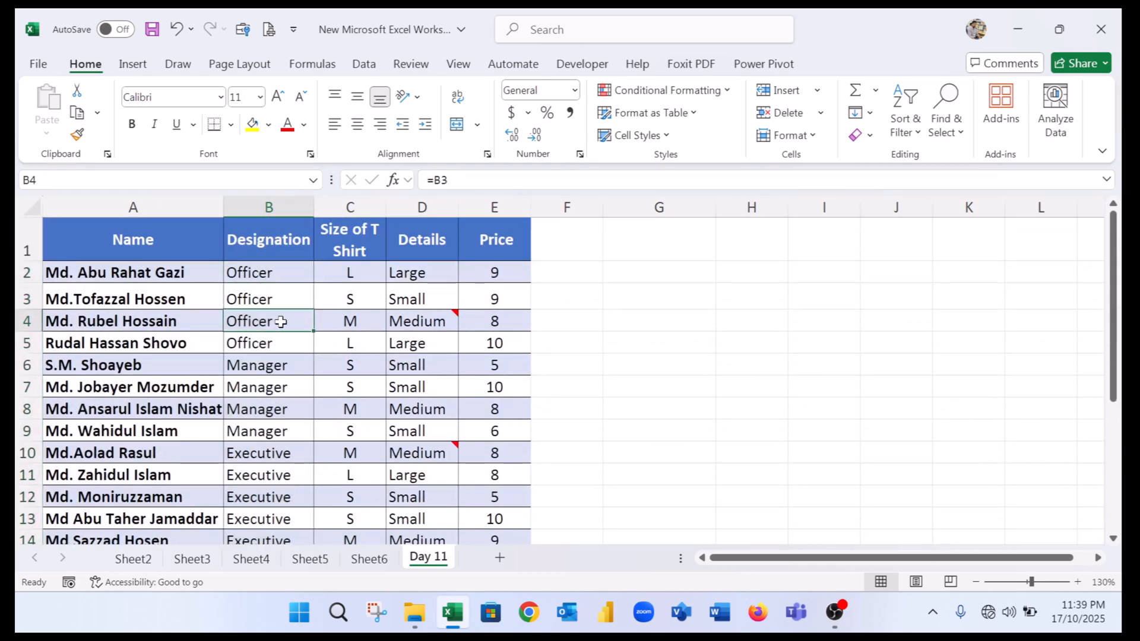
left_click(287, 386)
scroll(286, 410, "down", 3)
scroll(286, 410, "up", 3)
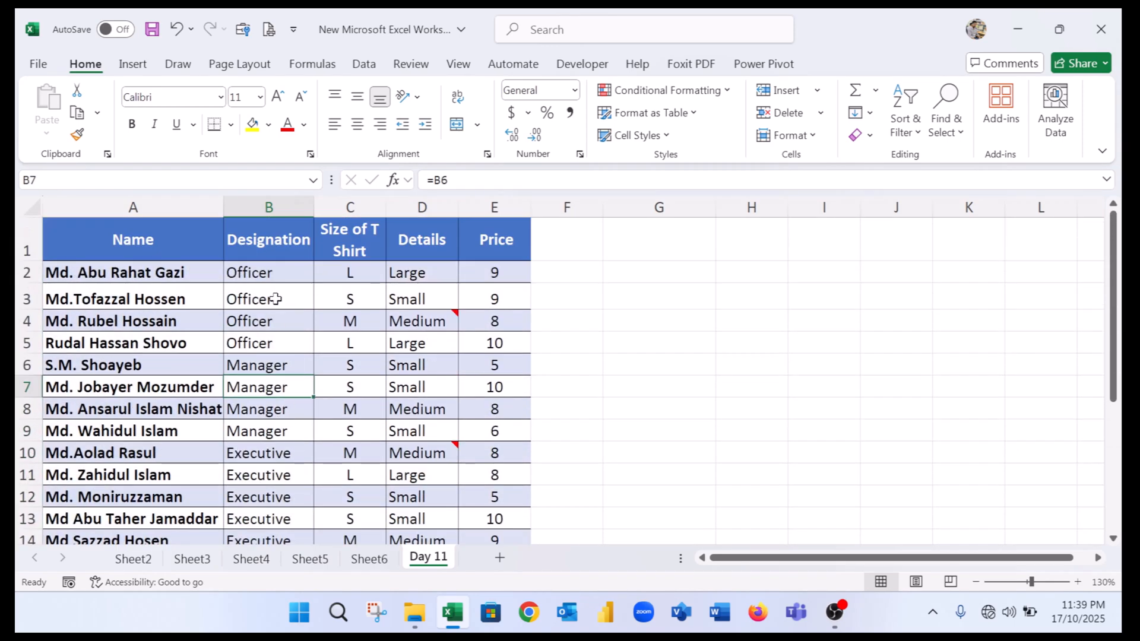
left_click(283, 269)
scroll(299, 427, "down", 3)
left_click(296, 492, "shift")
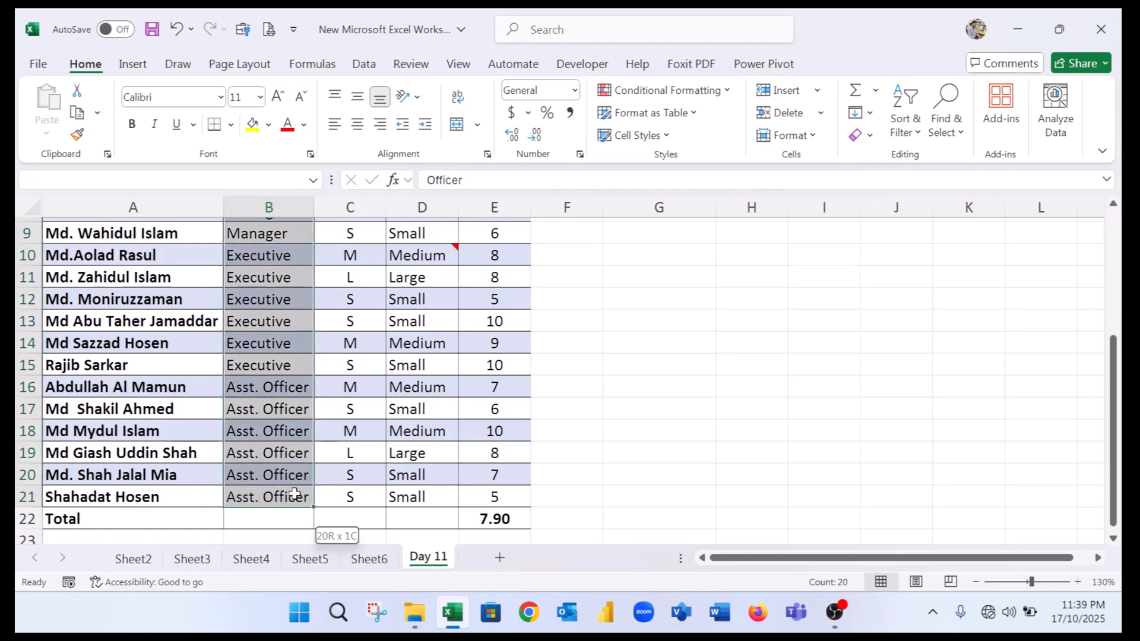
scroll(290, 431, "up", 3)
left_click_drag(277, 276, 295, 490)
scroll(275, 317, "up", 3)
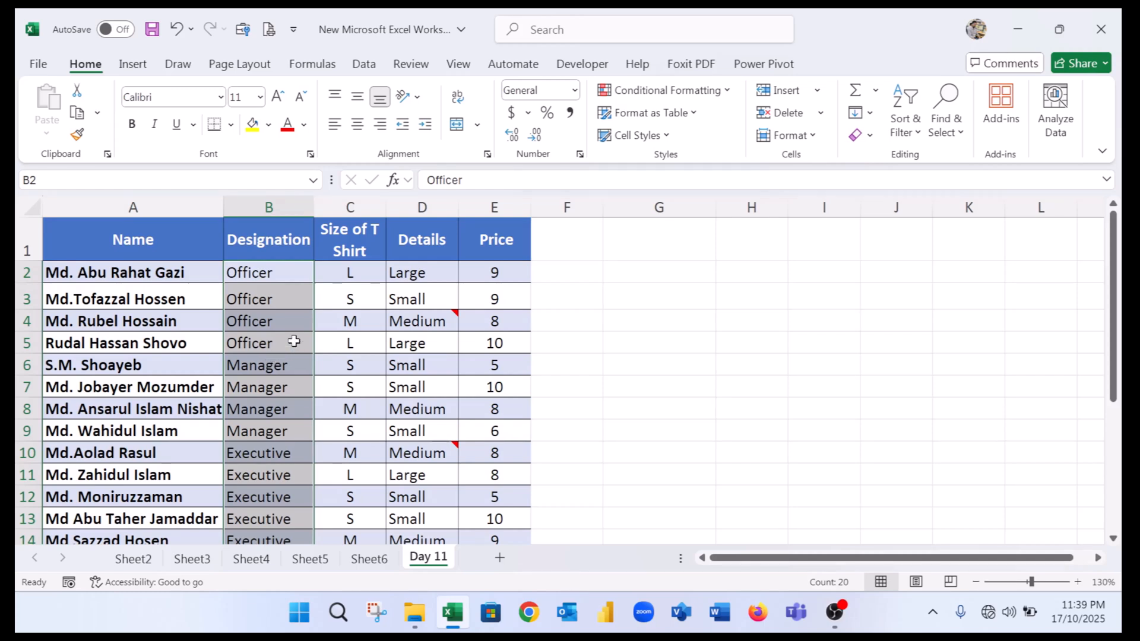
left_click(306, 279)
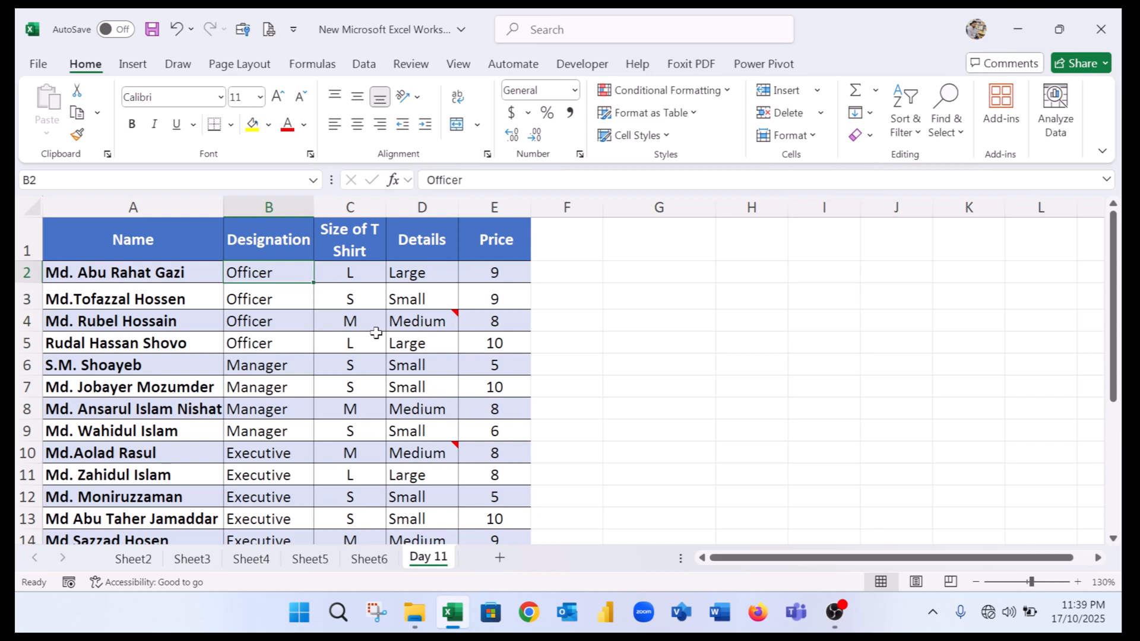